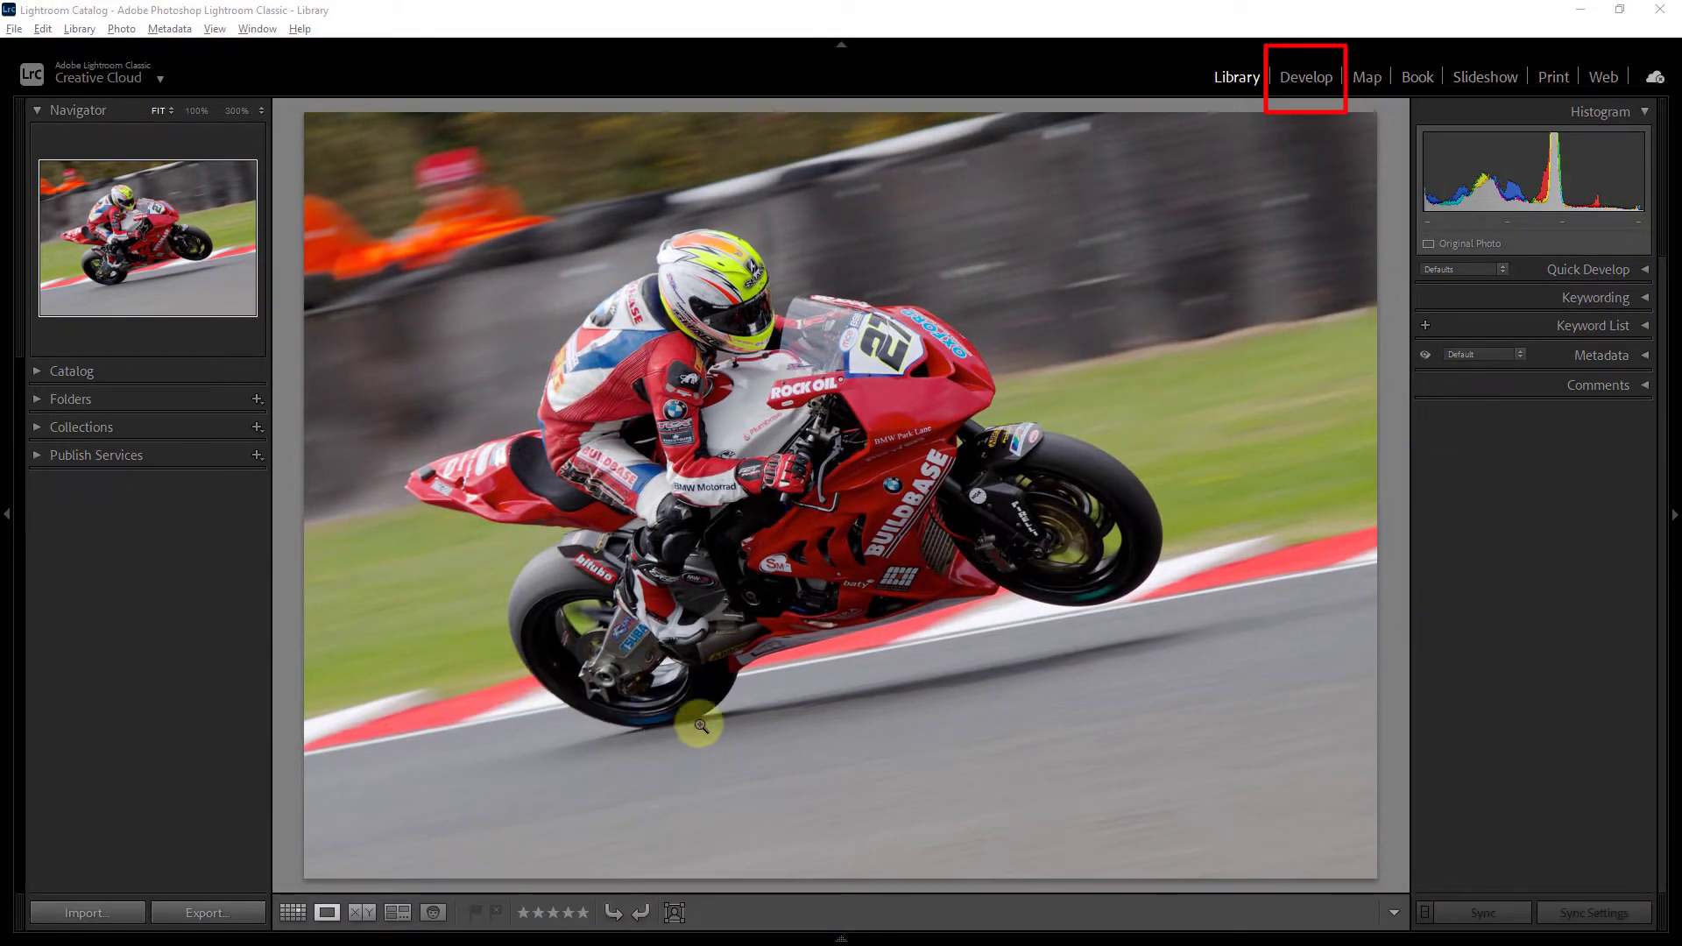
# In the Develop module, set the photo's basic tone to Highlights −25, Shadows +35, Whites +21 and Blacks −70
pyautogui.click(1301, 81)
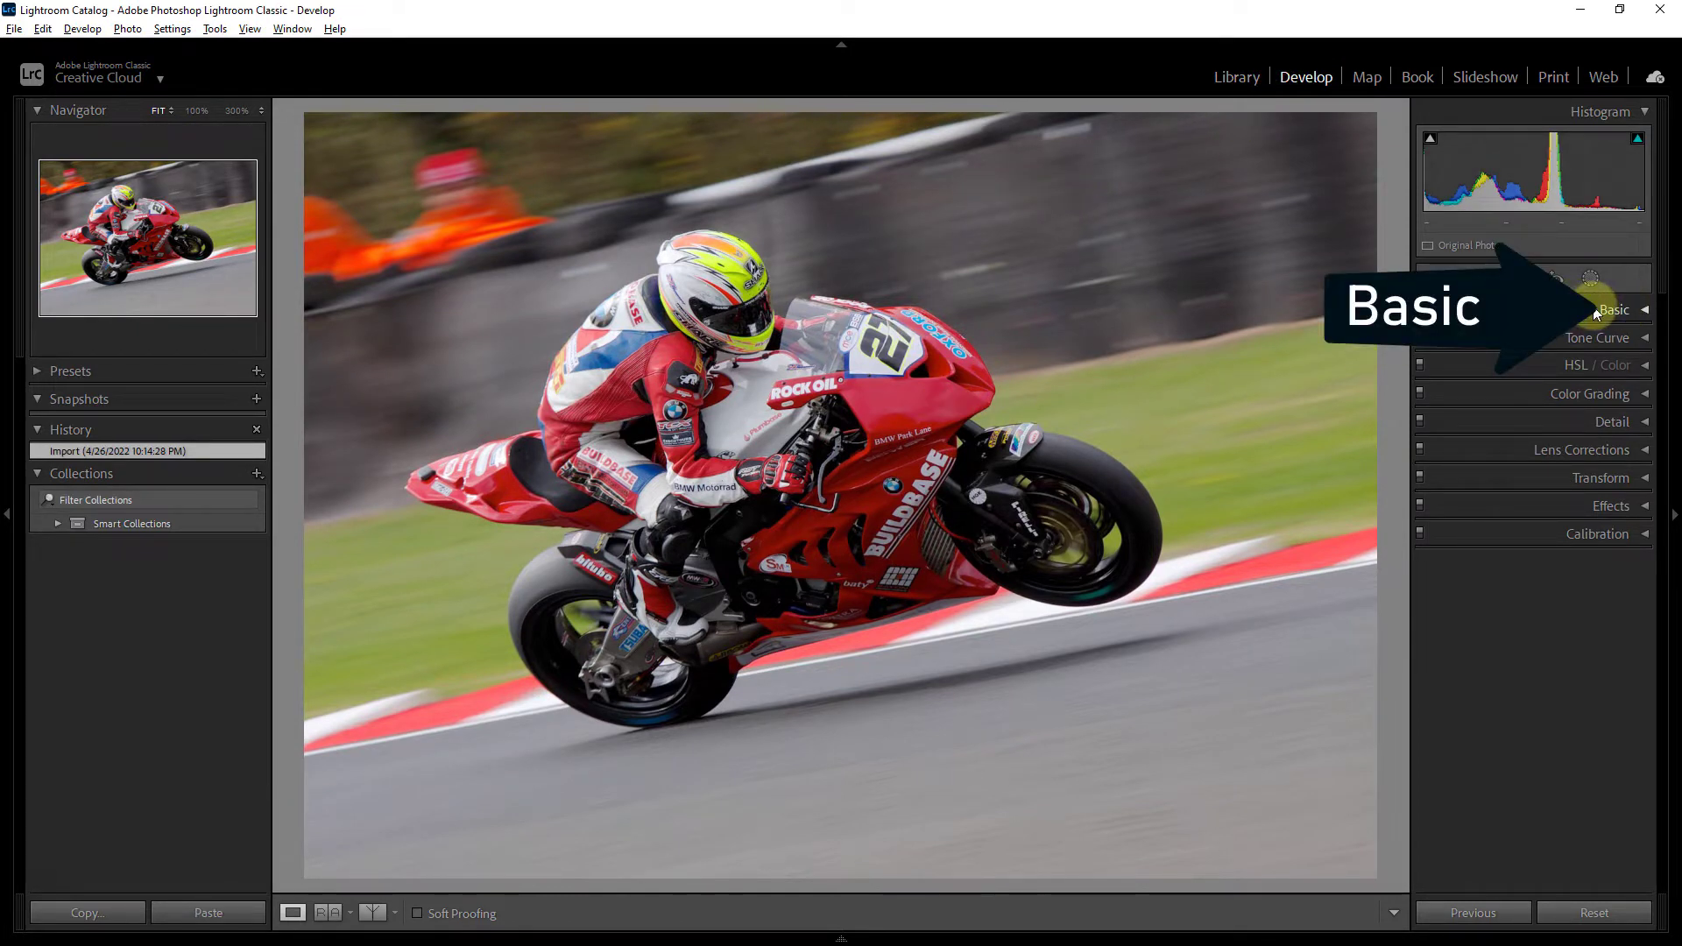
pyautogui.click(1620, 310)
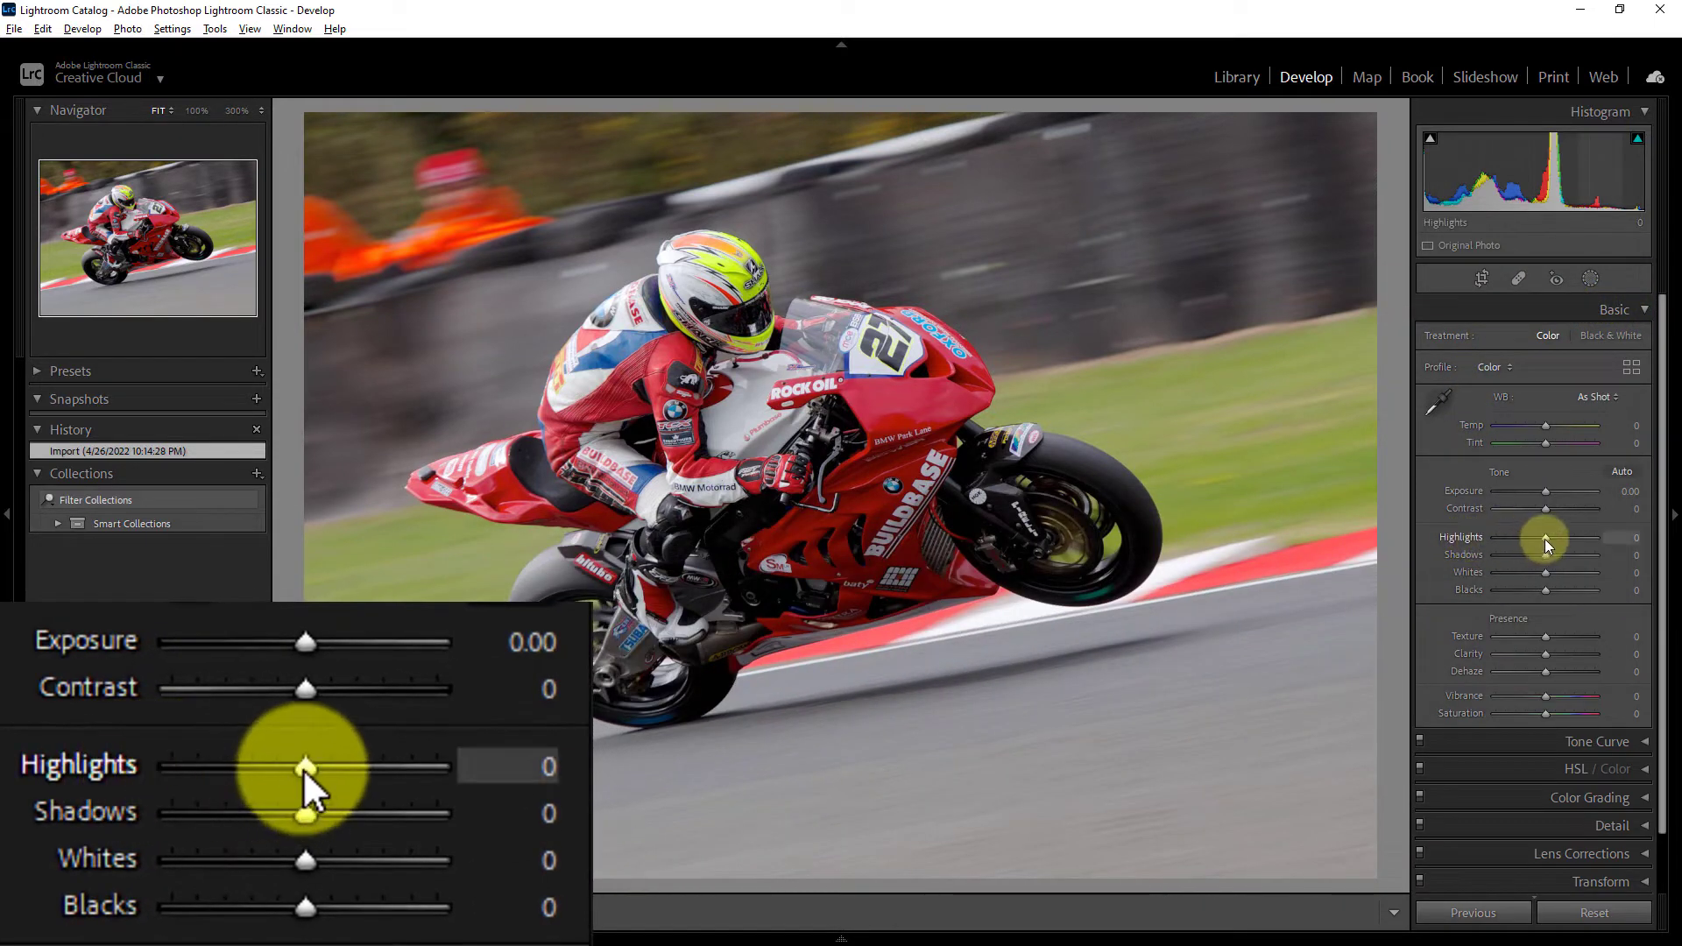
pyautogui.moveTo(1546, 538); pyautogui.dragTo(1535, 544)
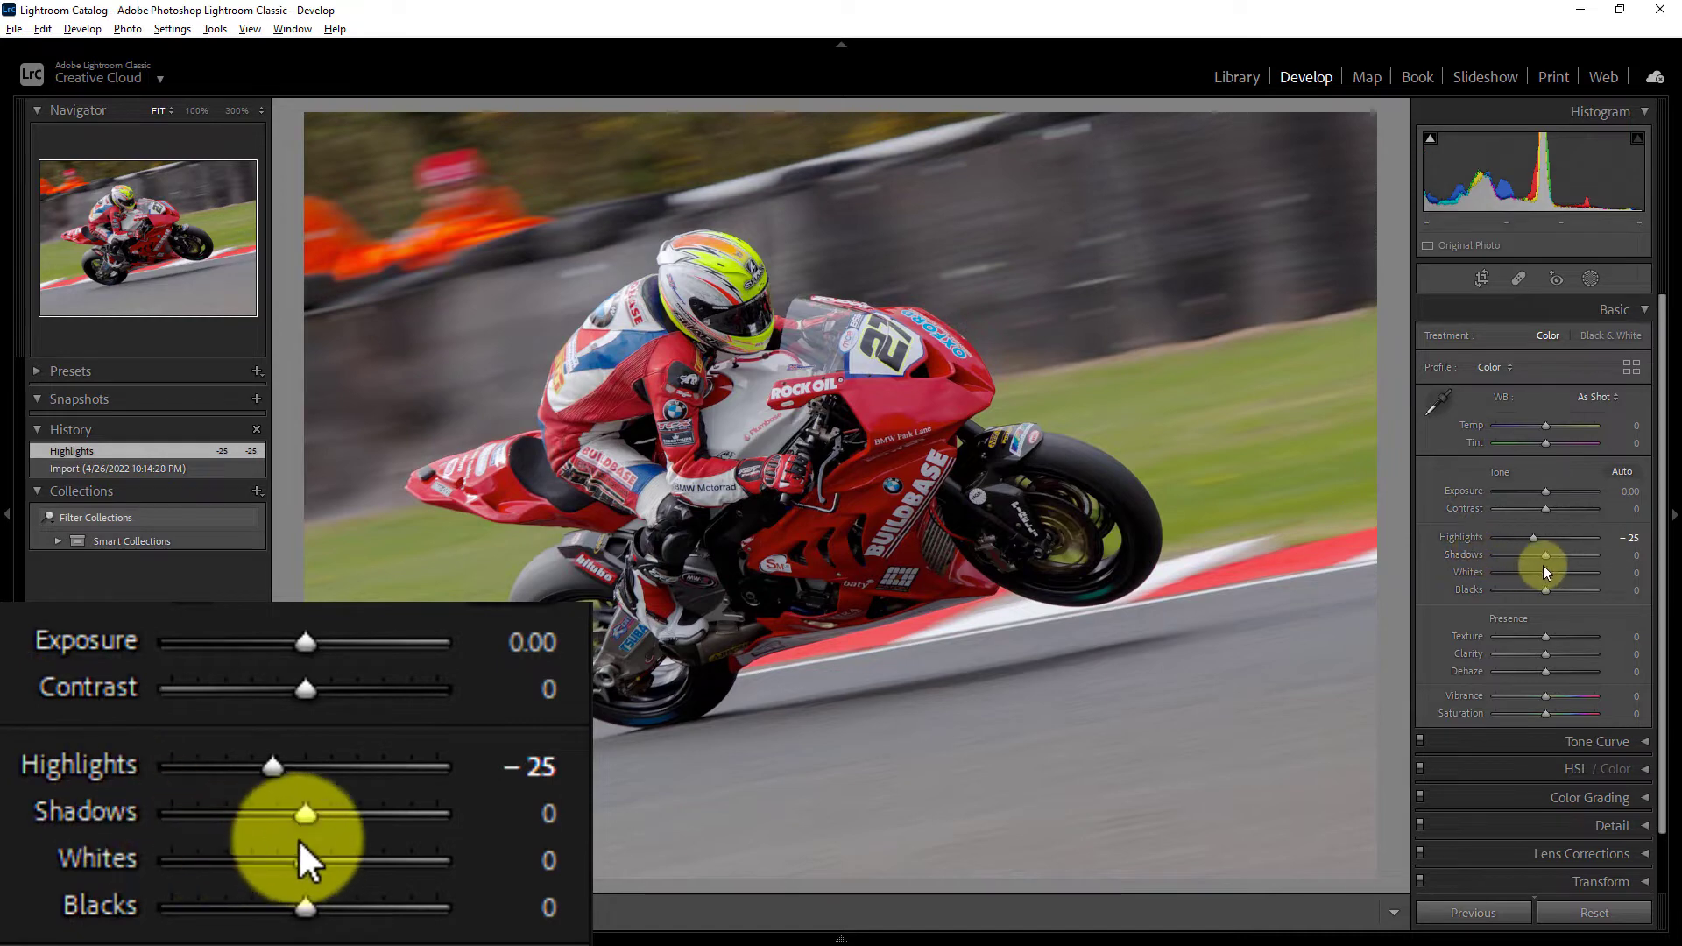
pyautogui.moveTo(1545, 557); pyautogui.dragTo(1566, 559)
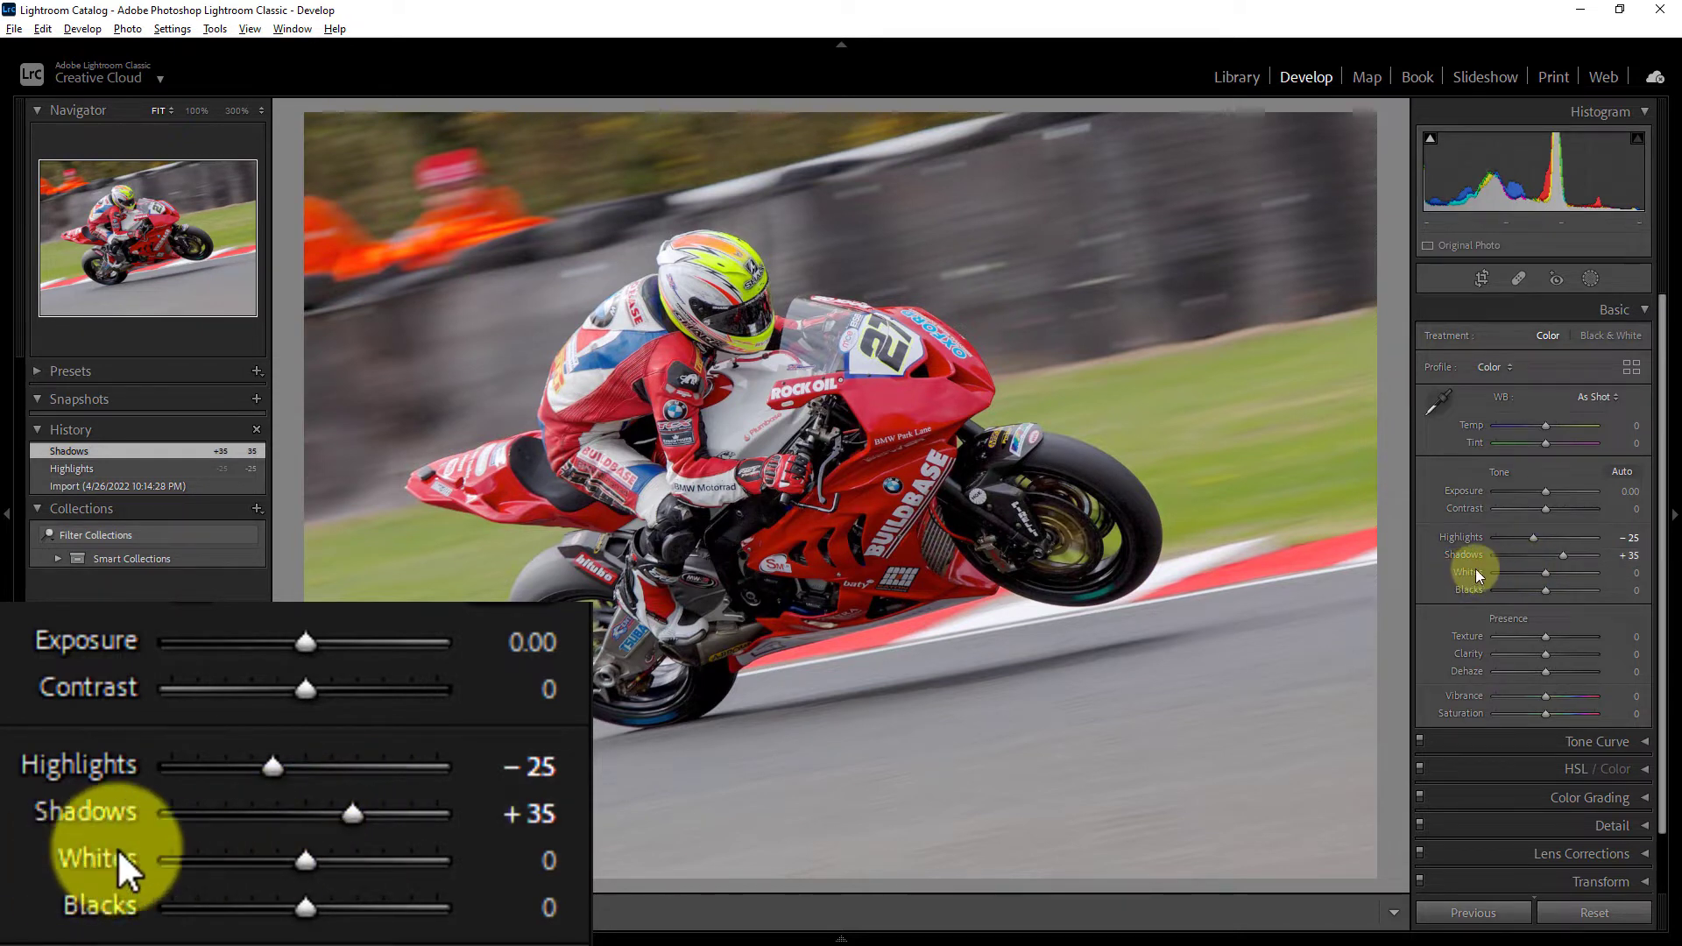
pyautogui.moveTo(1547, 574); pyautogui.dragTo(1557, 575)
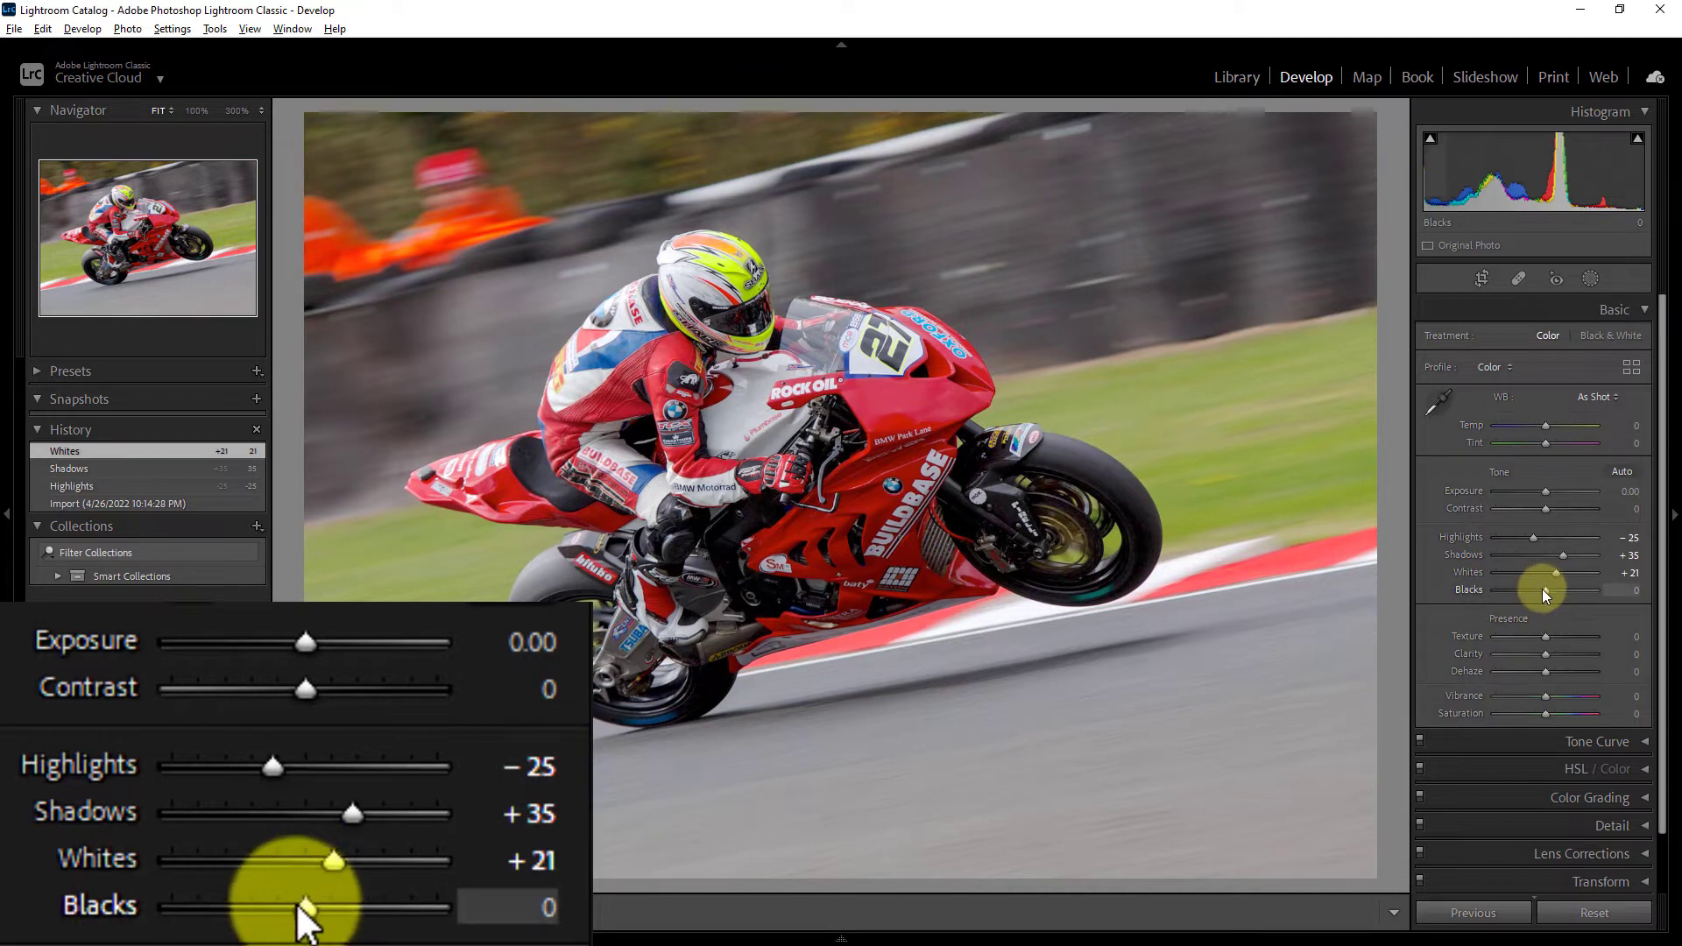
pyautogui.moveTo(1546, 592); pyautogui.dragTo(1511, 591)
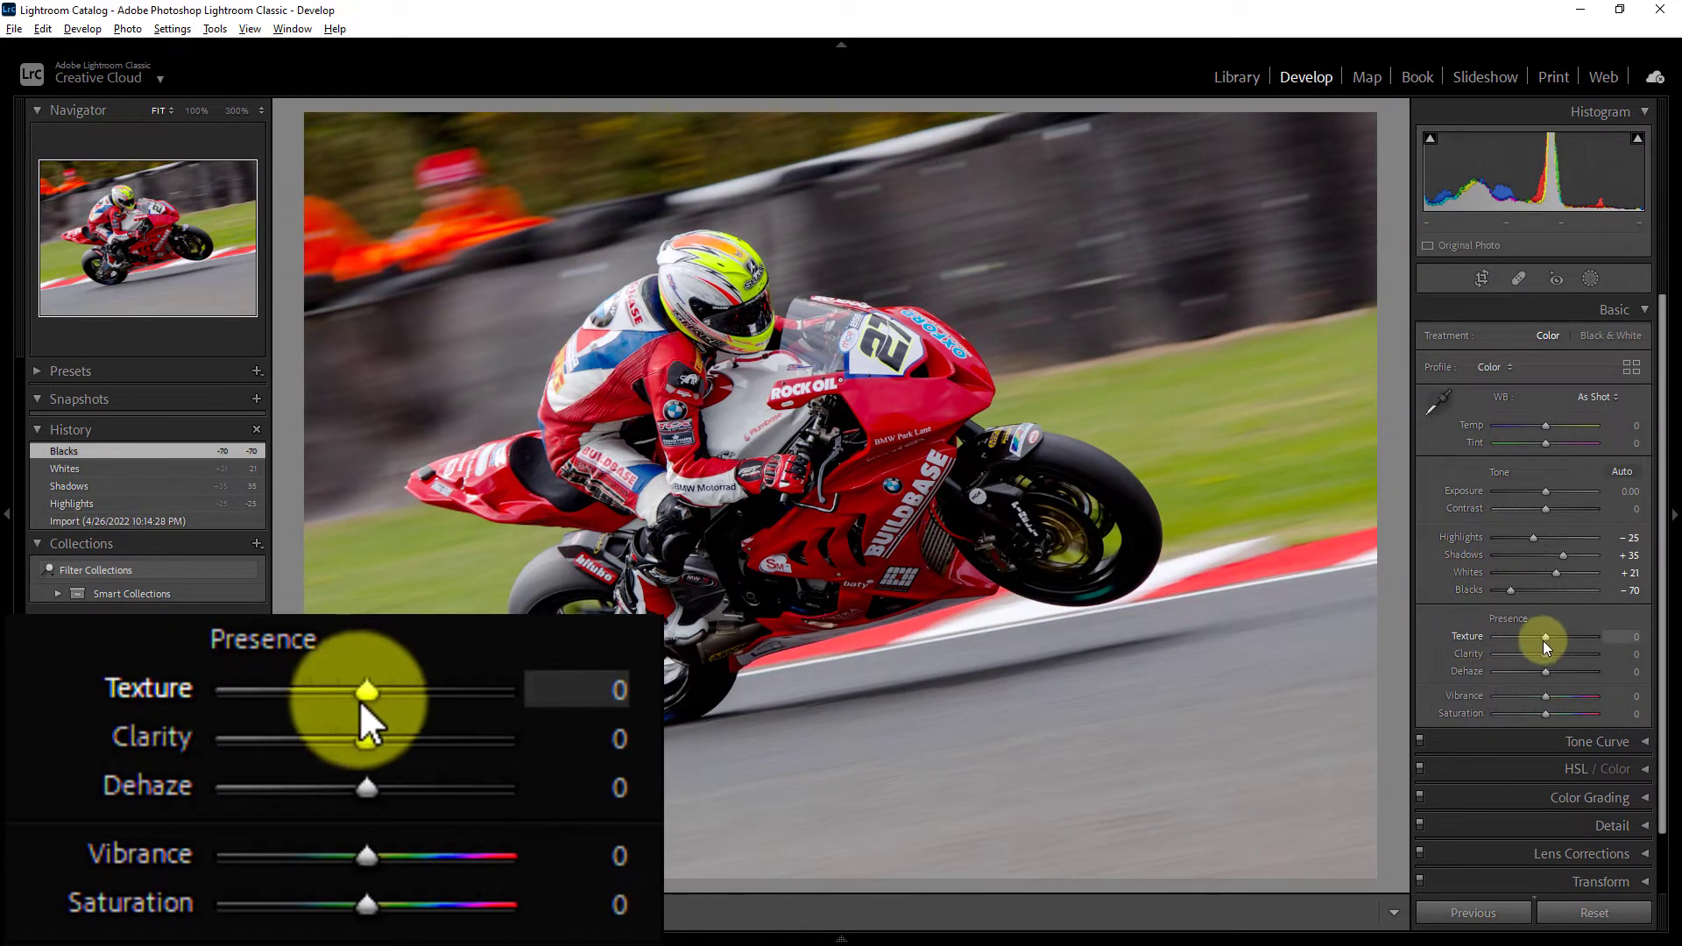
# Set the photo's presence values to Texture +51, Clarity +25, Vibrance −81 and Saturation −11
pyautogui.moveTo(1546, 638); pyautogui.dragTo(1574, 640)
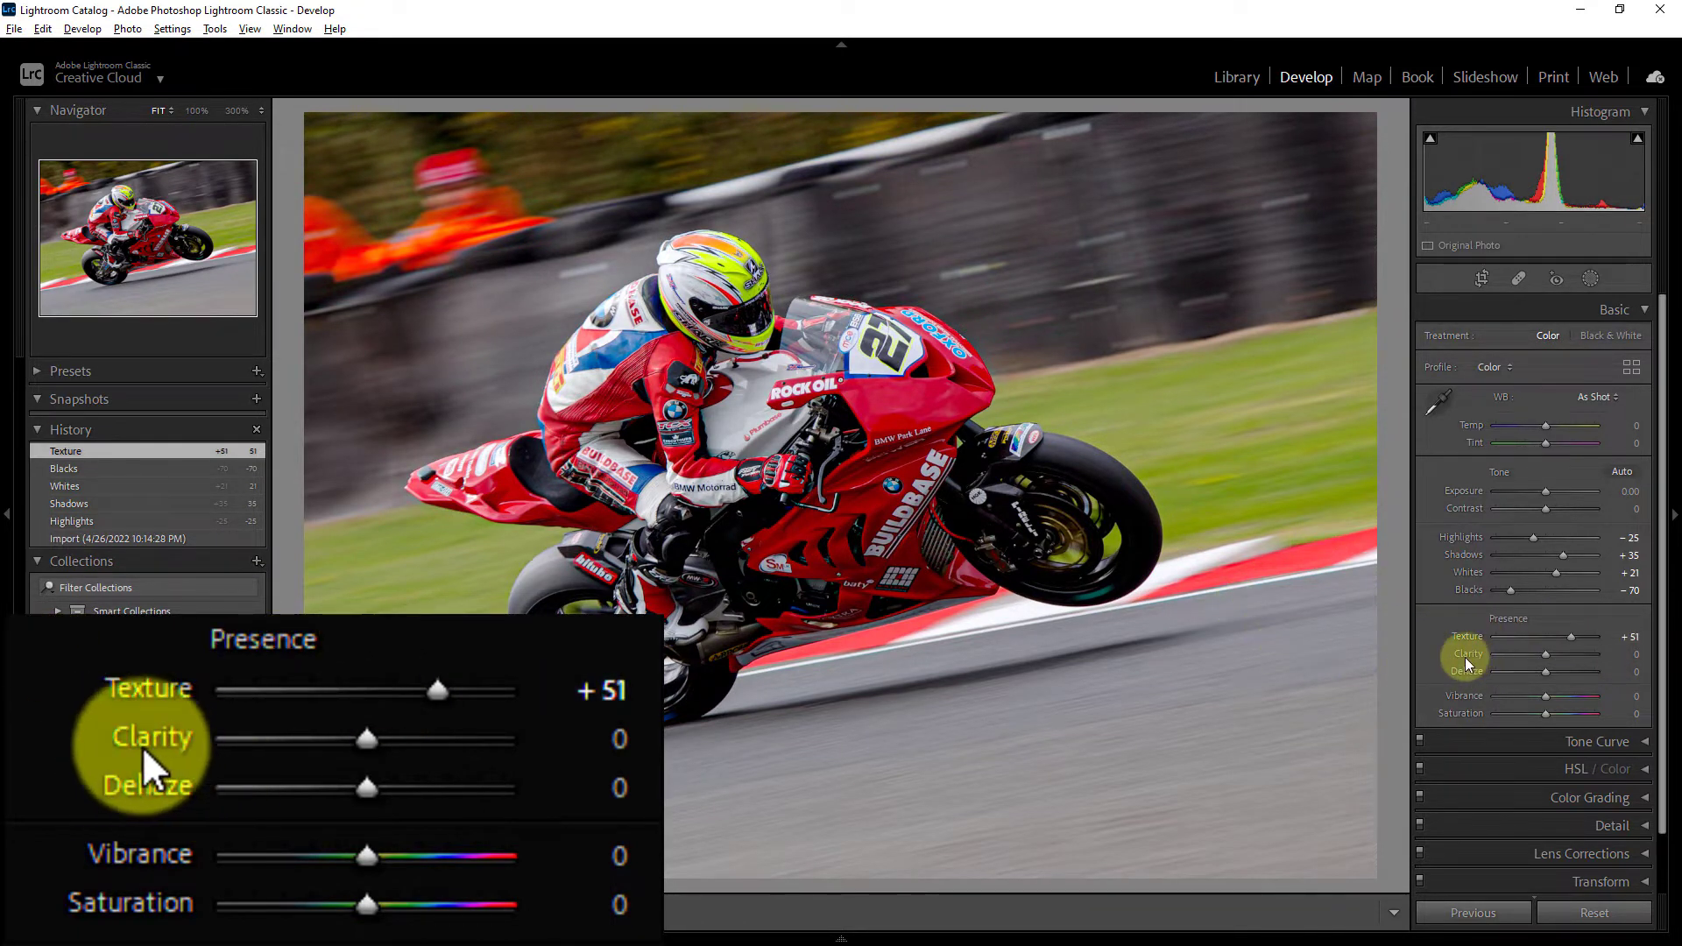
pyautogui.click(1546, 659)
pyautogui.moveTo(1545, 659); pyautogui.dragTo(1558, 659)
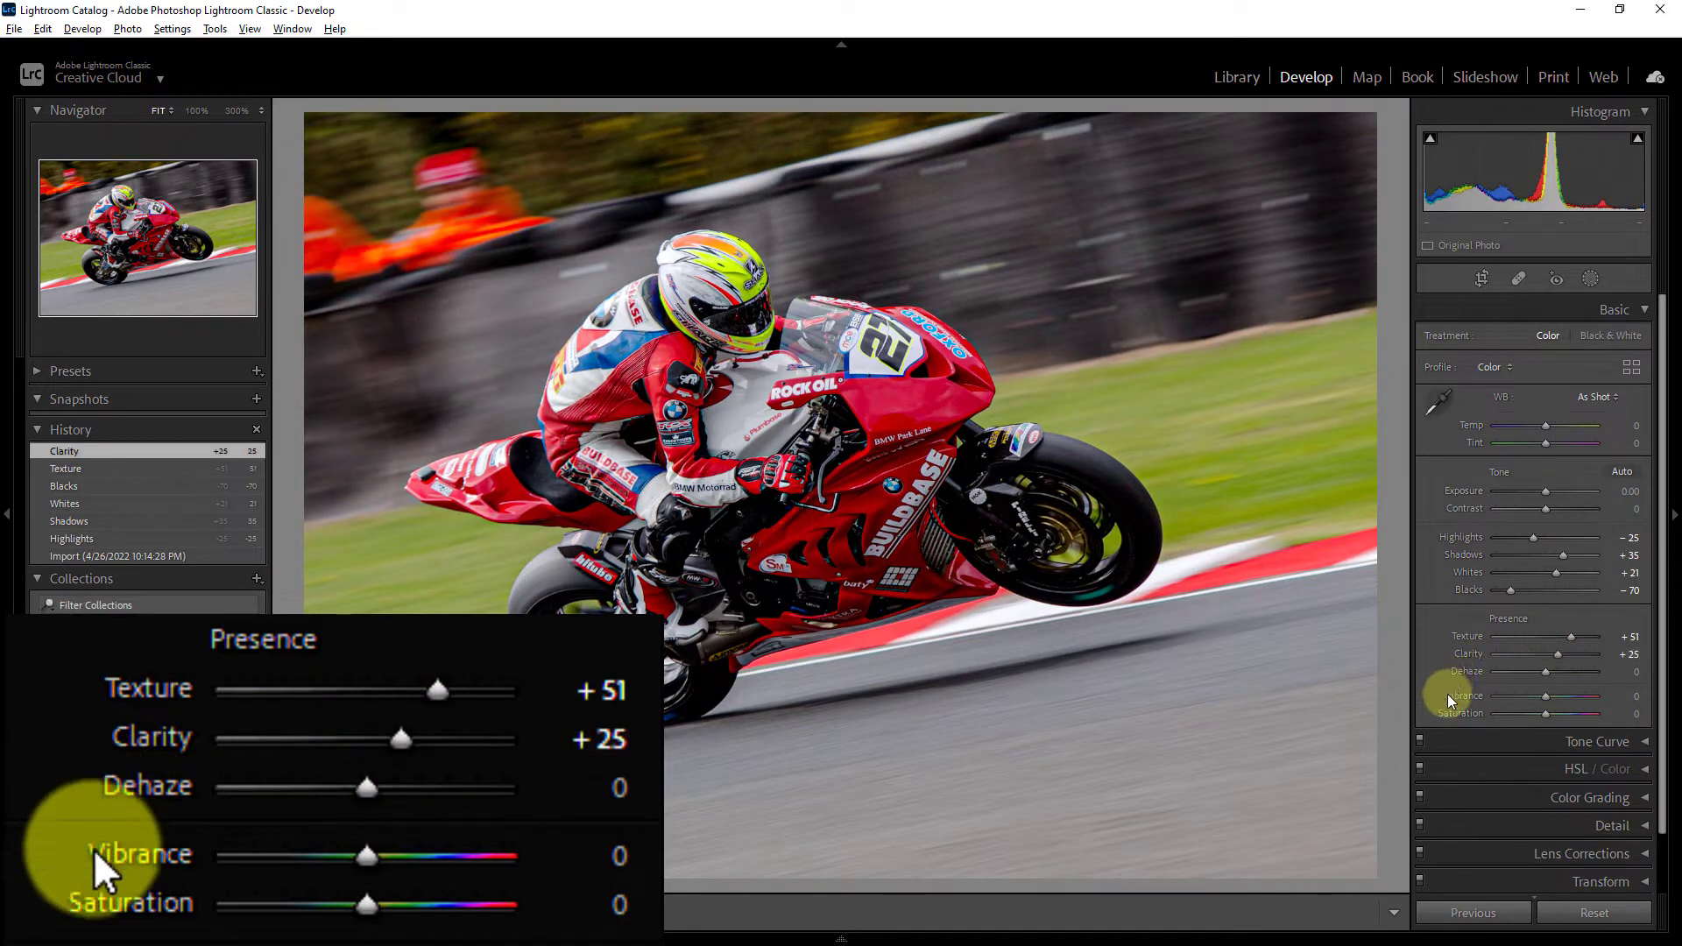
pyautogui.click(1546, 700)
pyautogui.moveTo(1547, 701); pyautogui.dragTo(1503, 698)
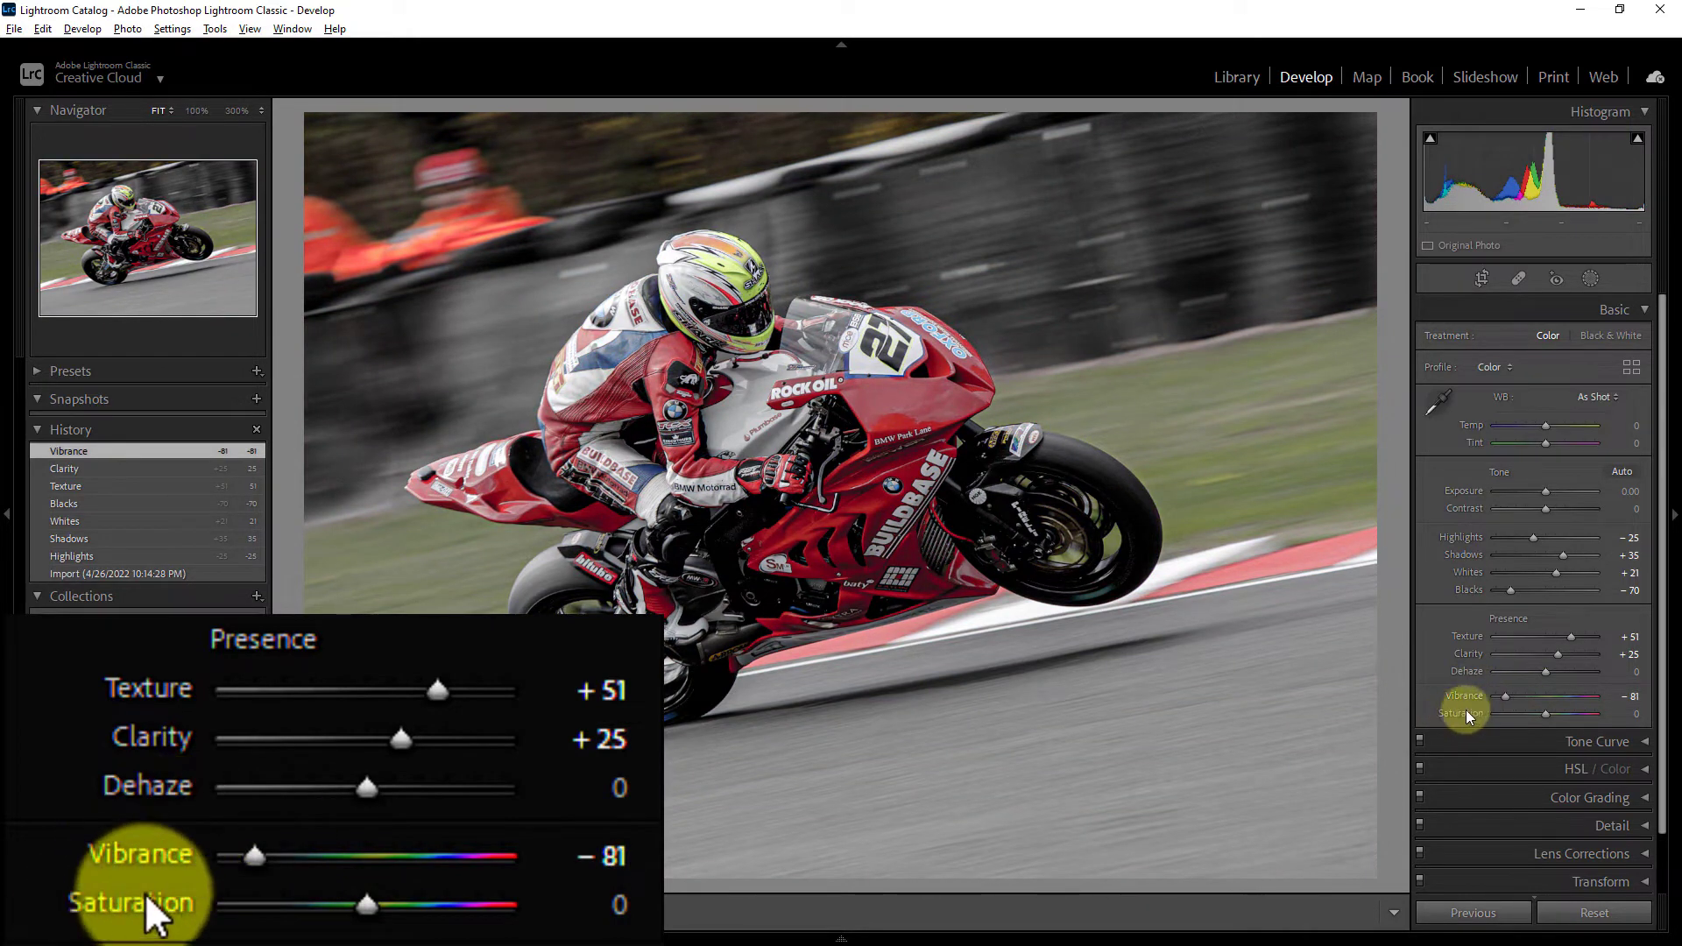
pyautogui.click(1547, 714)
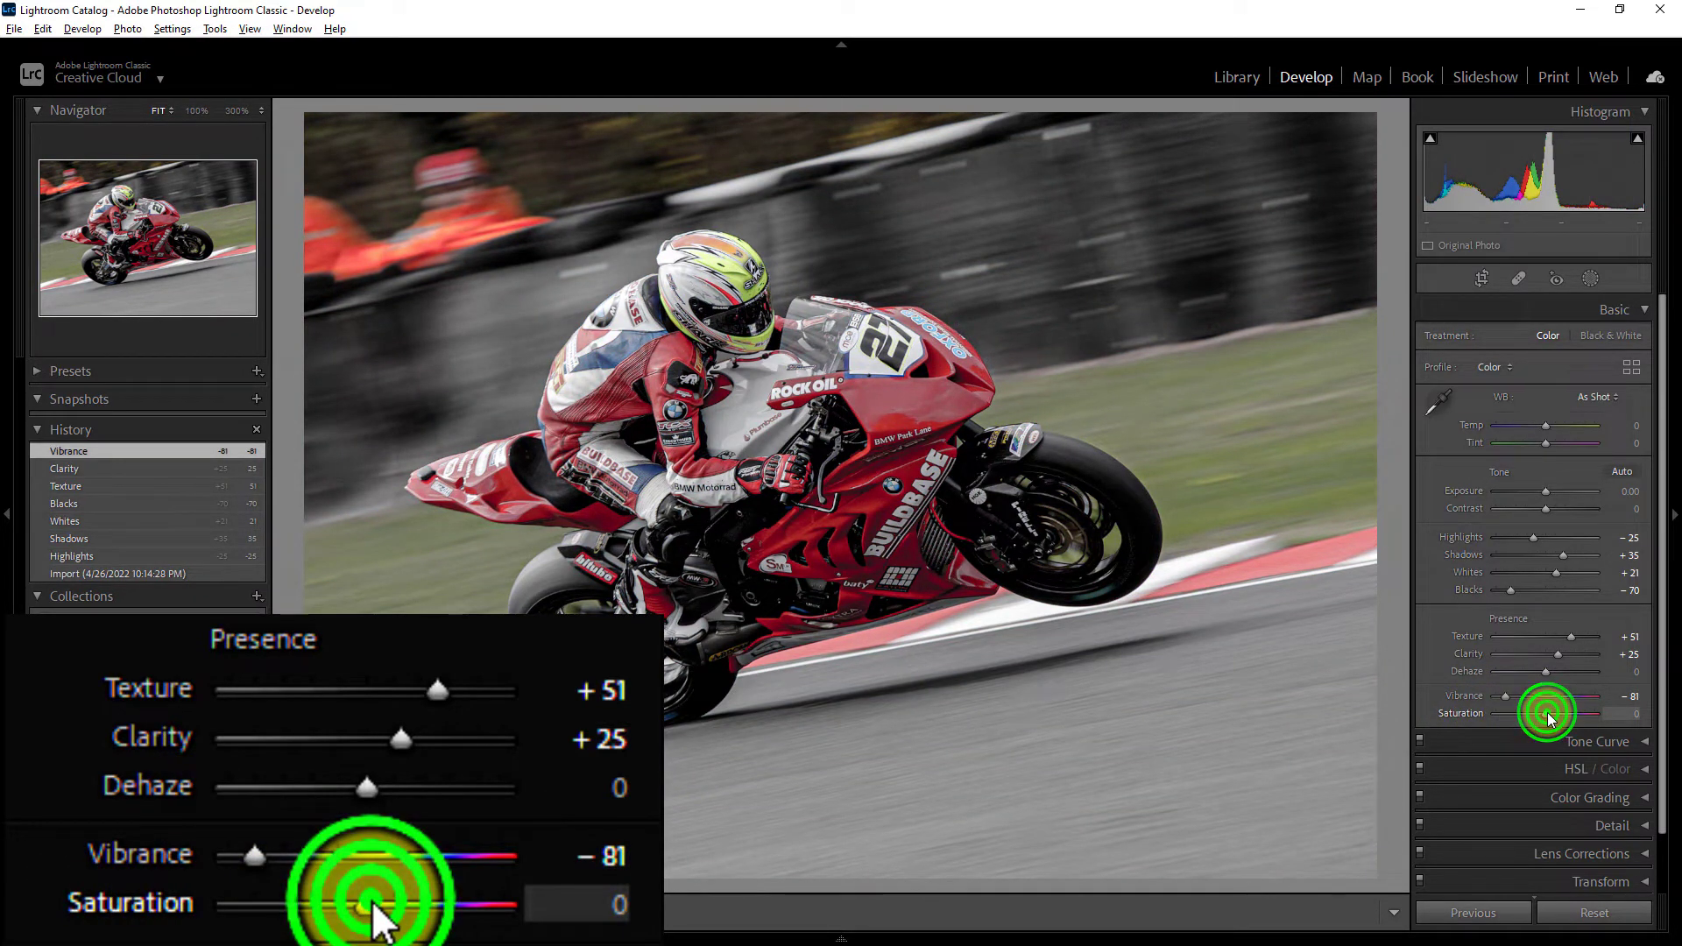
pyautogui.moveTo(1550, 719); pyautogui.dragTo(1544, 716)
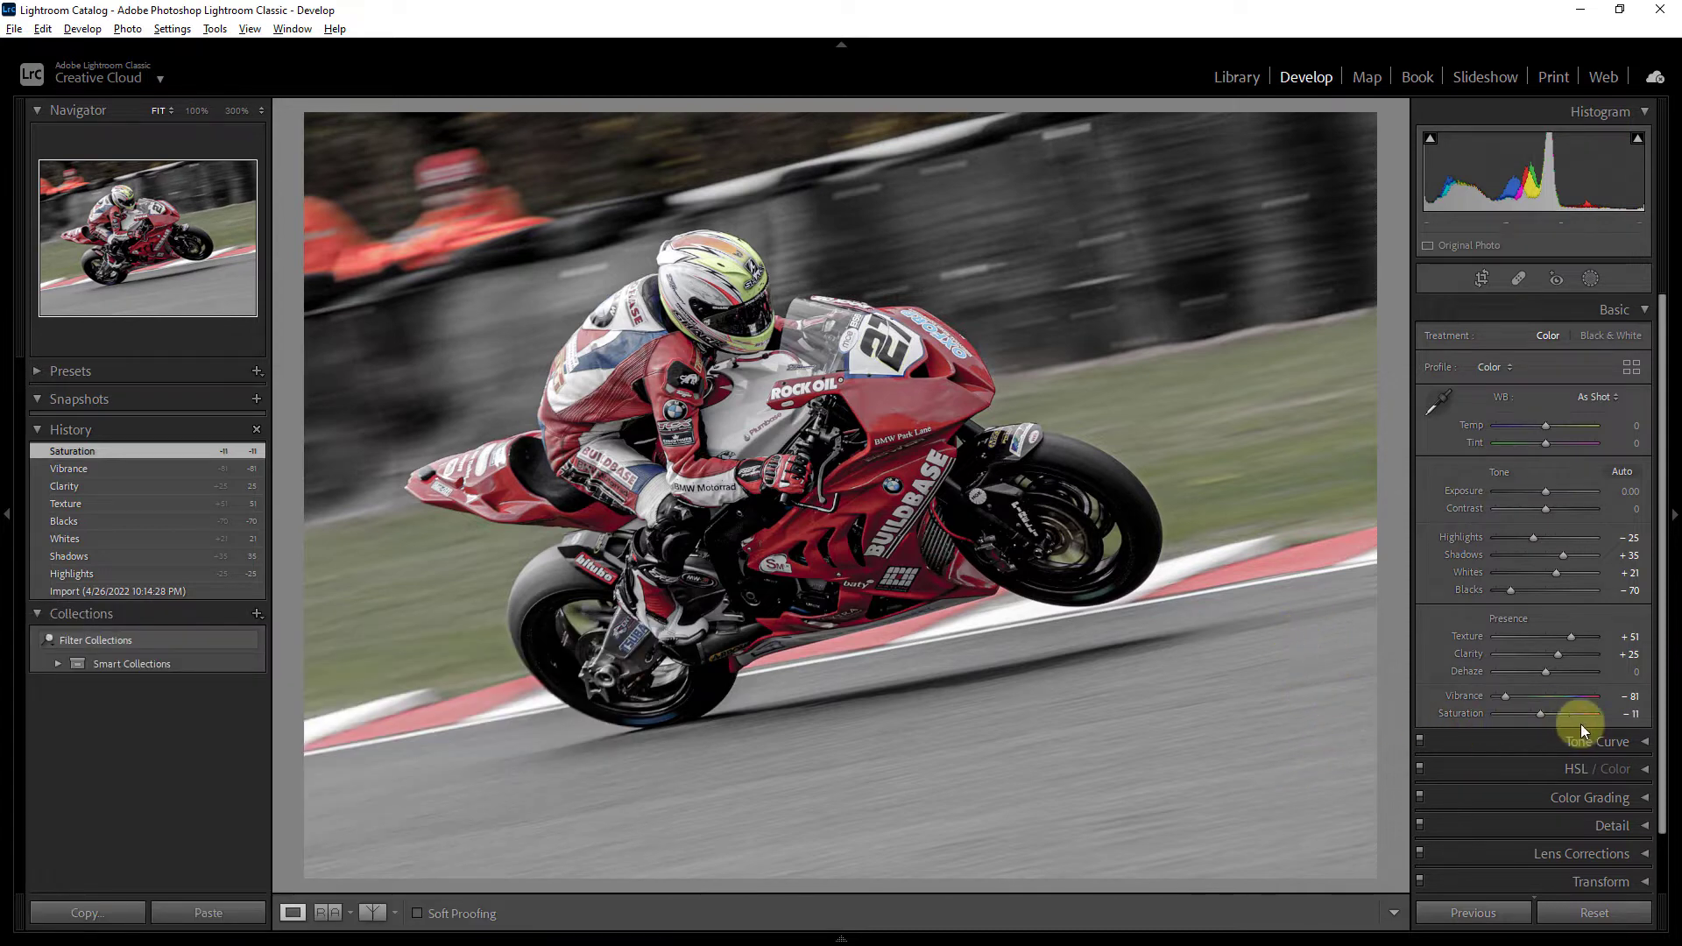
# Shape the RGB point curve with black point 0/44, points at 45/81 and 130/151, one highlight point, and white point 255/238
pyautogui.moveTo(1658, 677); pyautogui.dragTo(1655, 796)
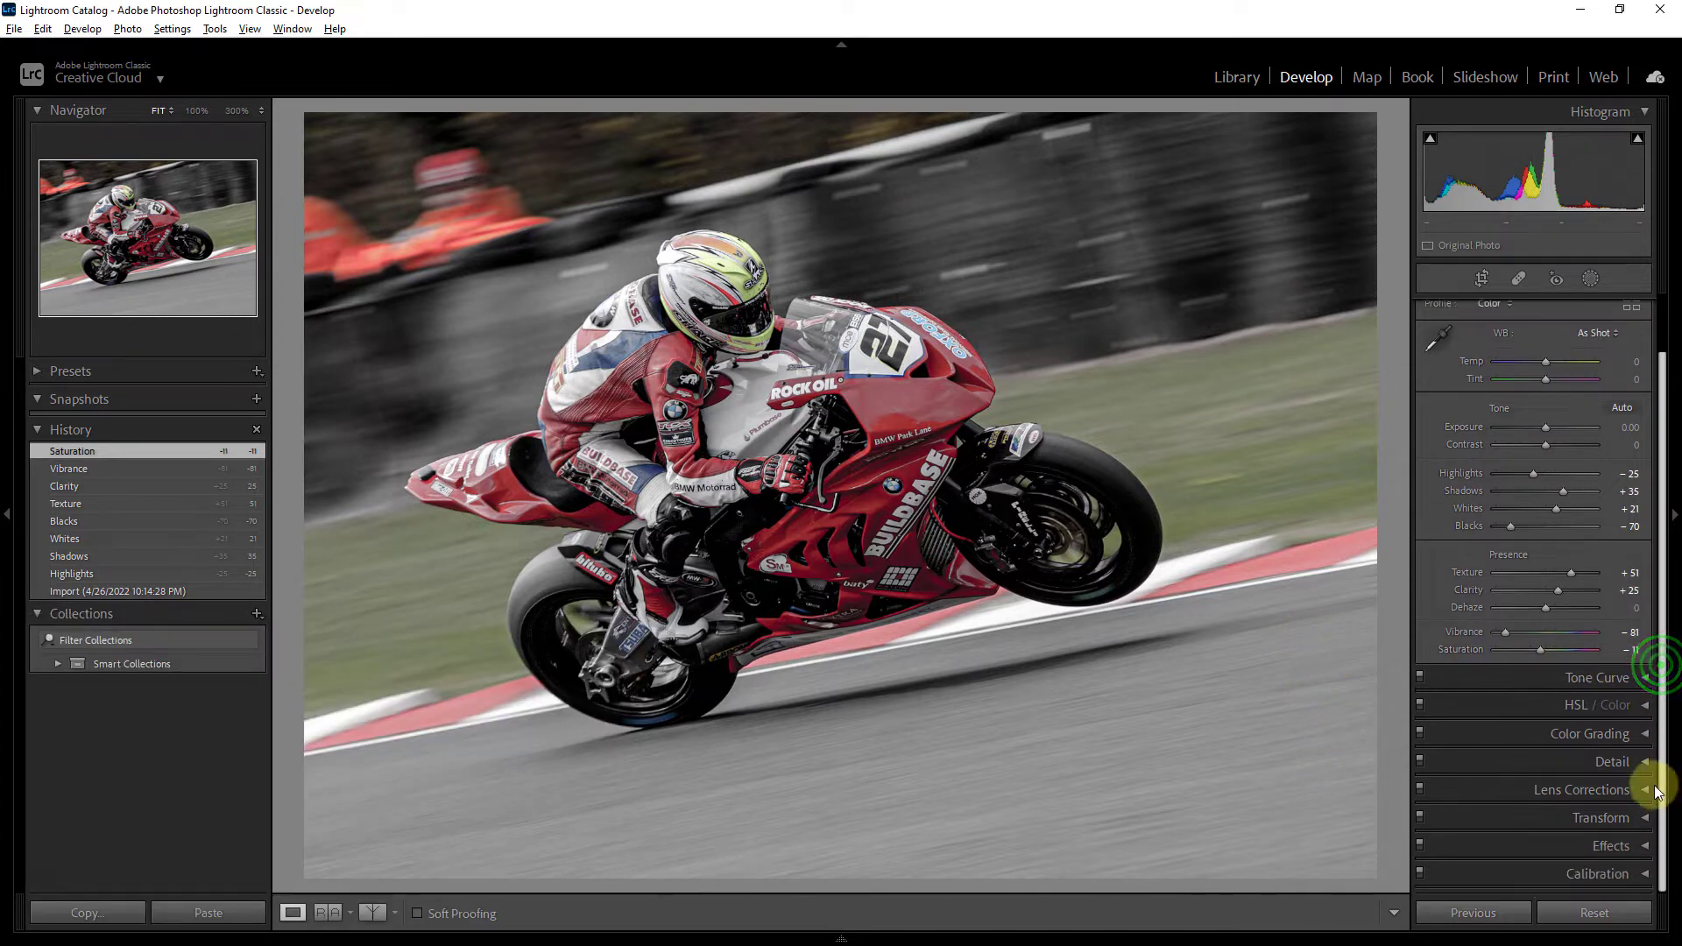
pyautogui.click(1646, 678)
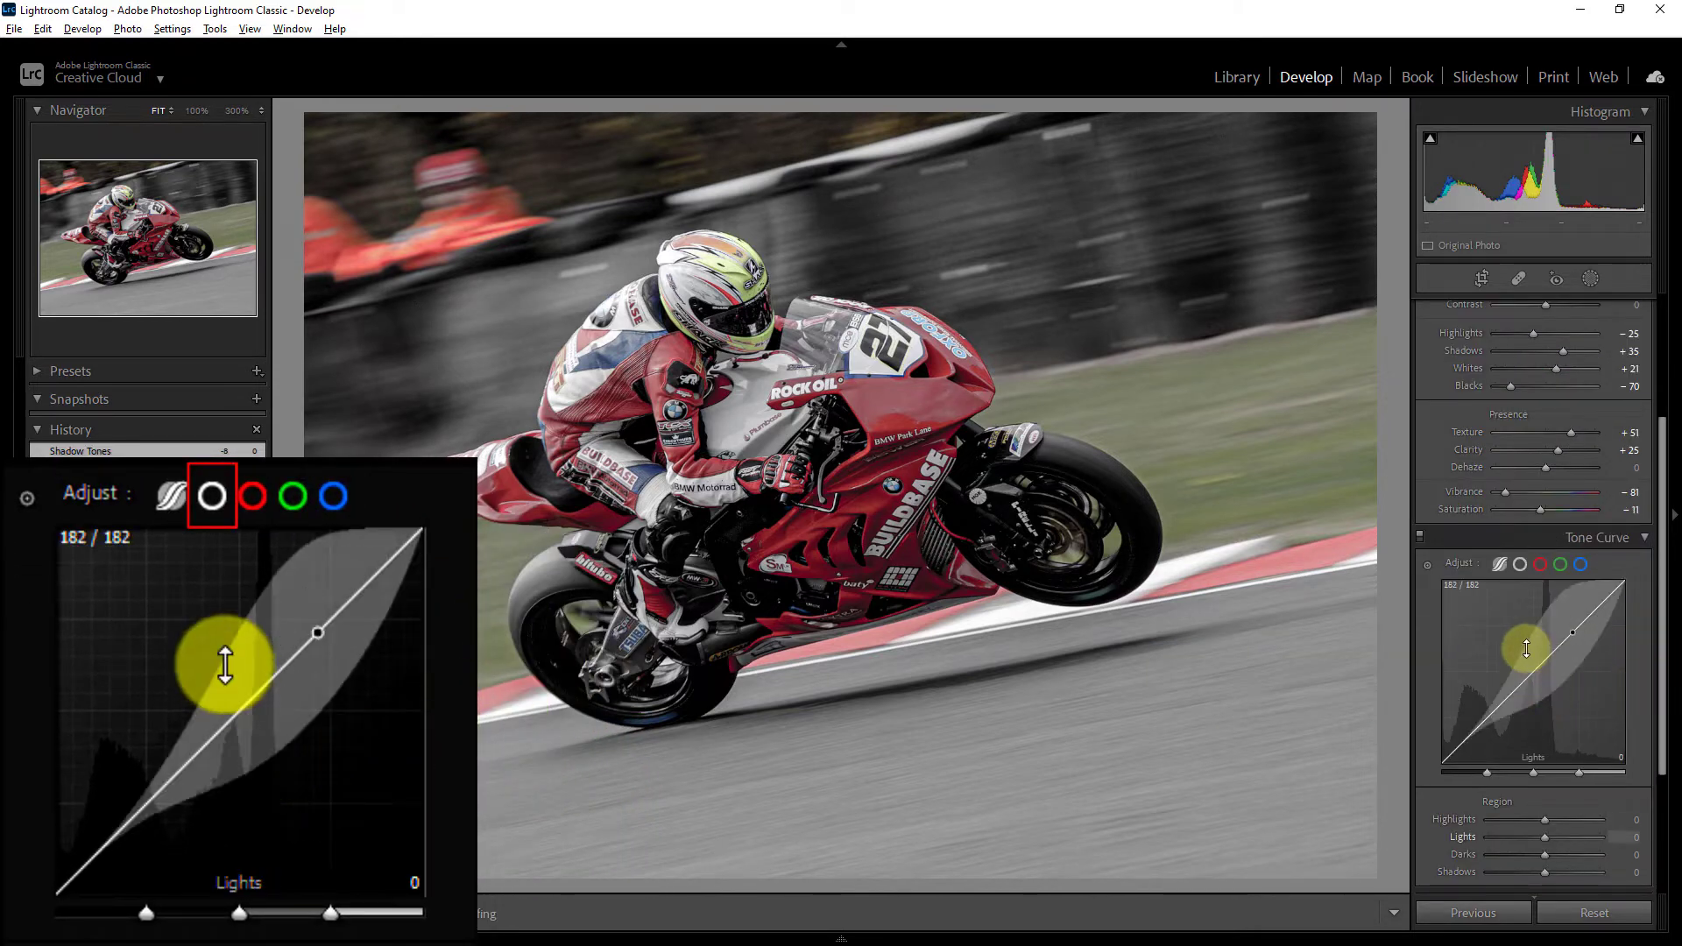
pyautogui.click(1523, 563)
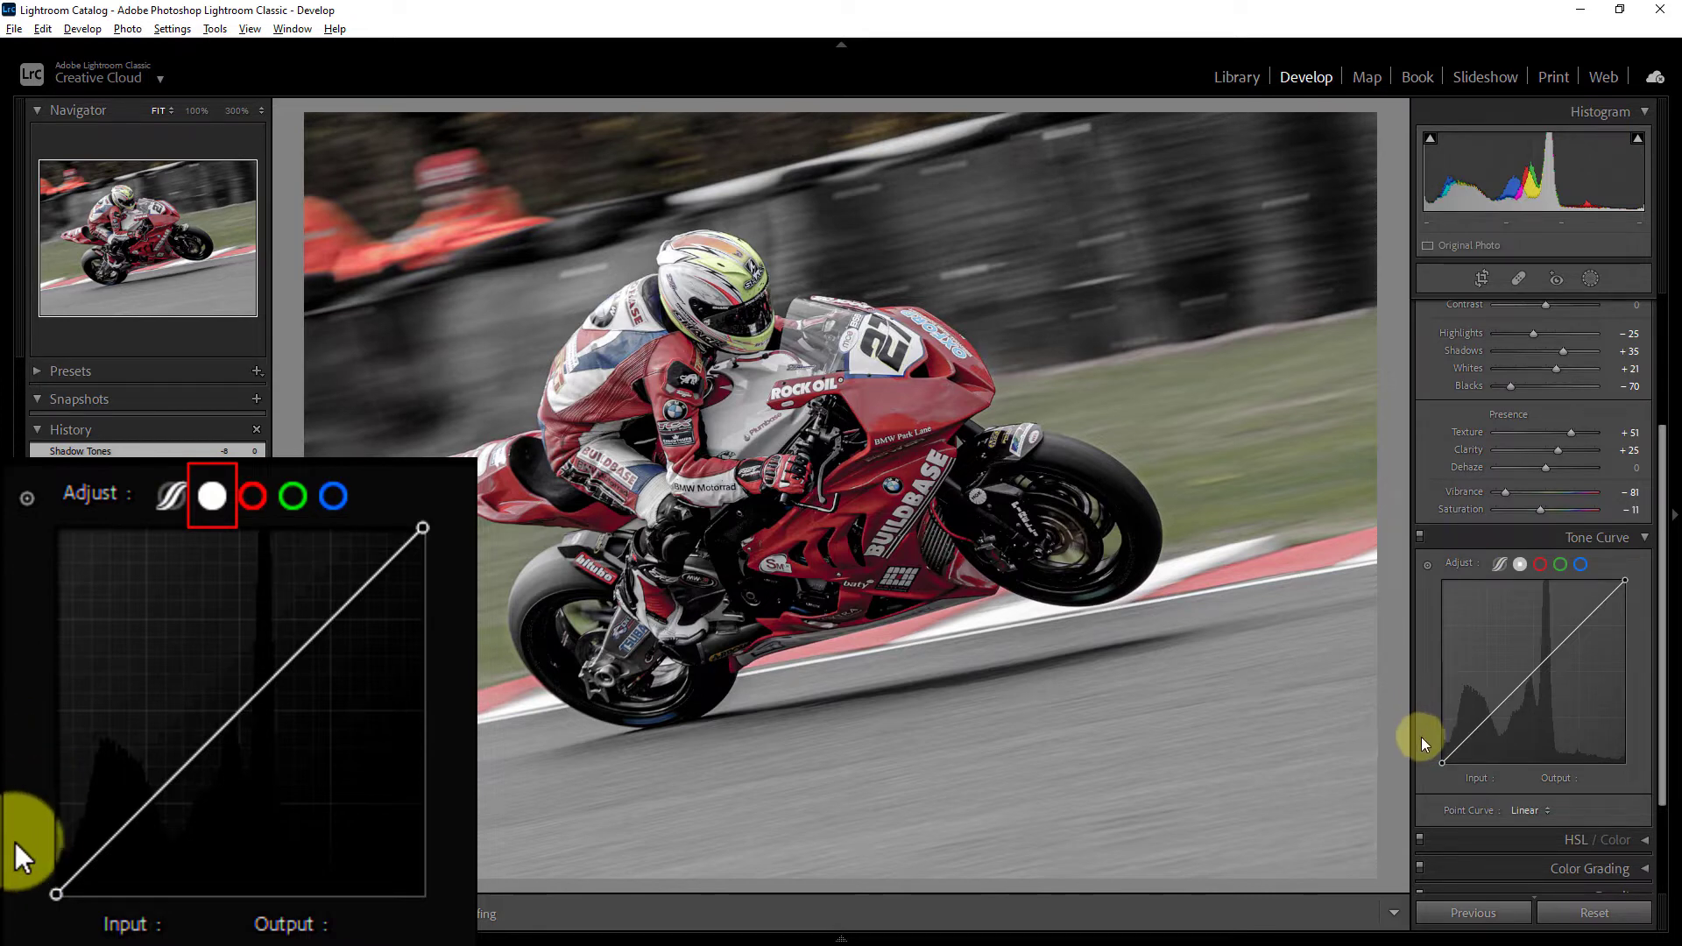
pyautogui.moveTo(1442, 761); pyautogui.dragTo(1437, 738)
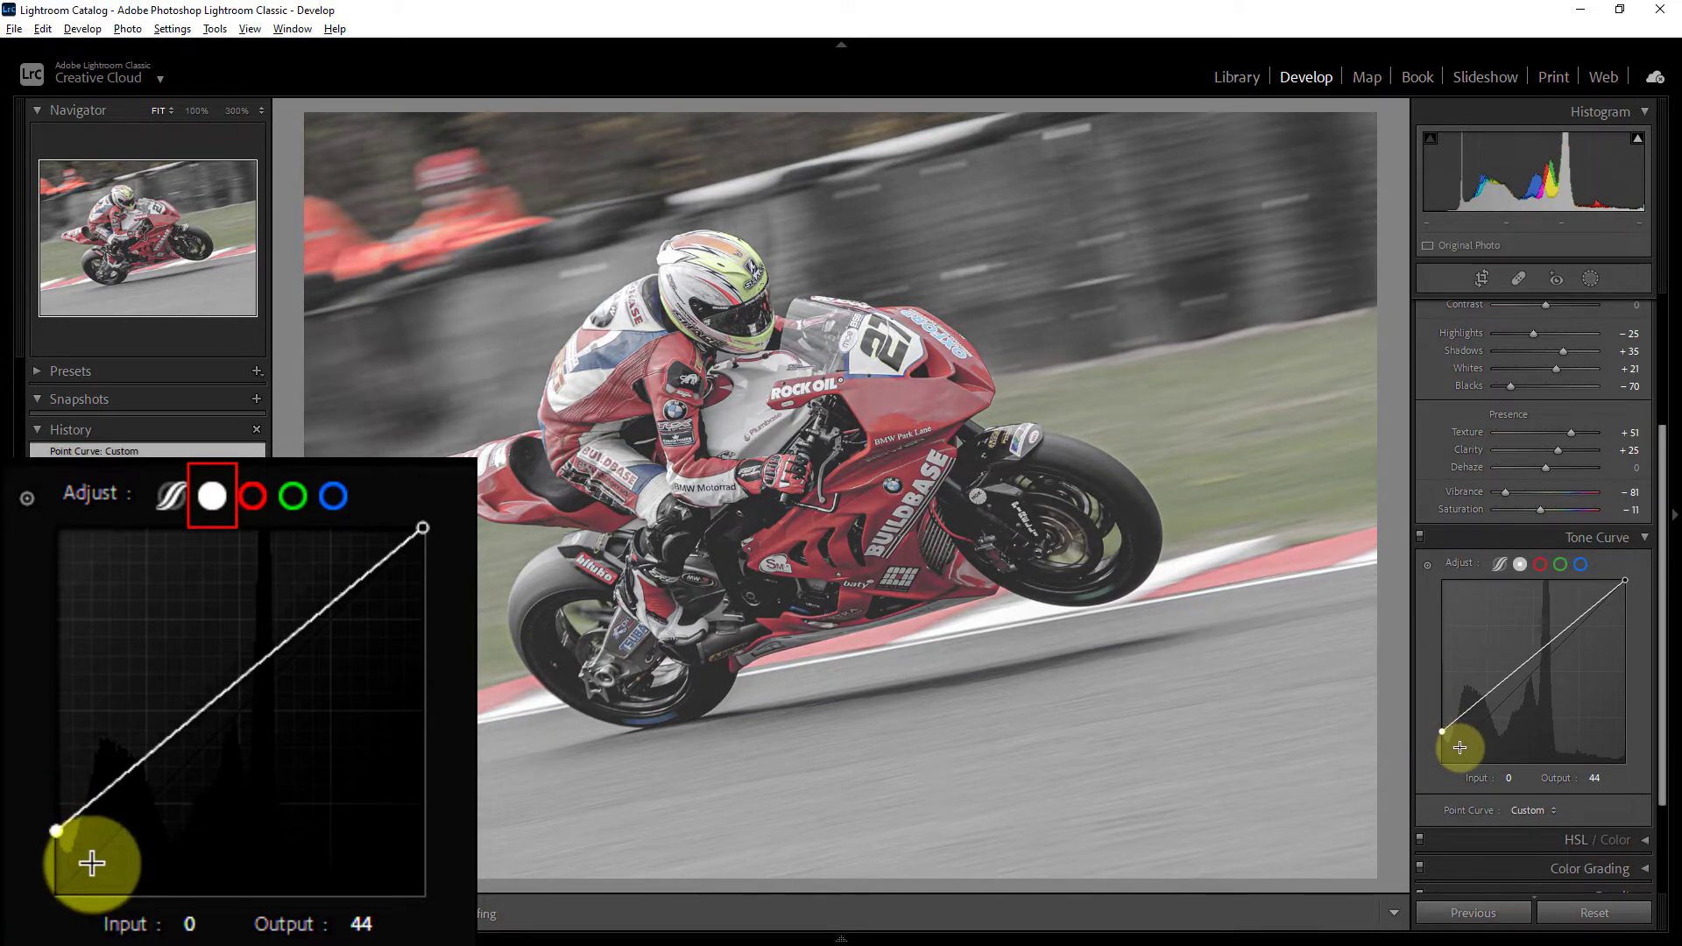
pyautogui.click(1473, 706)
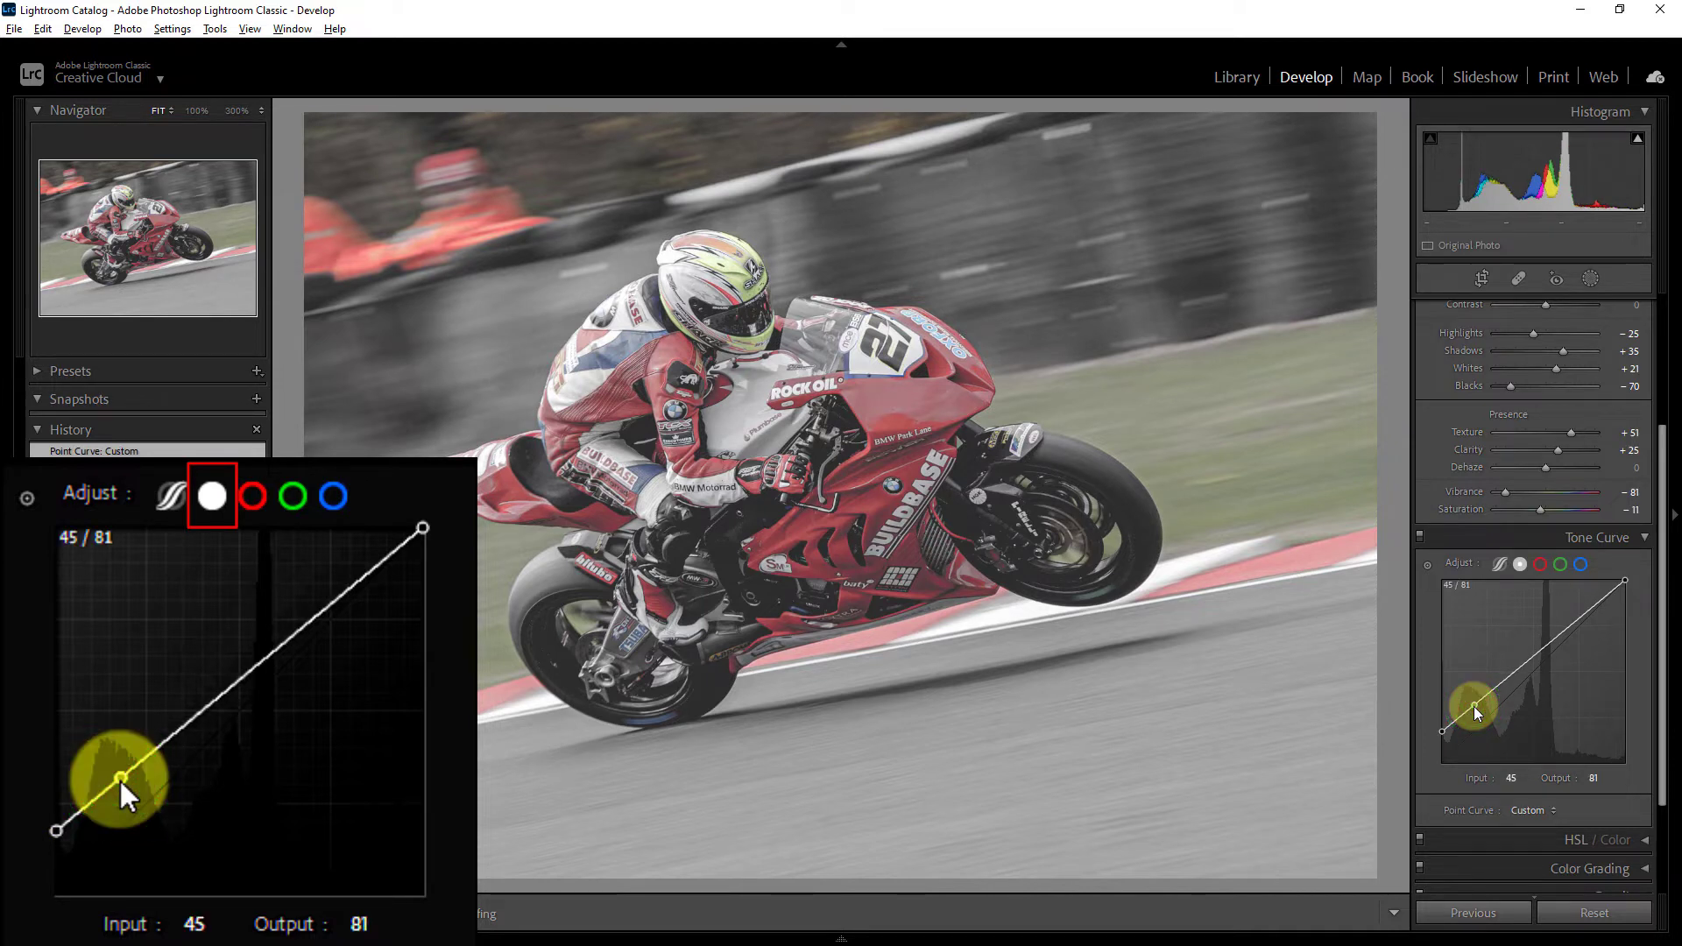
pyautogui.click(1537, 657)
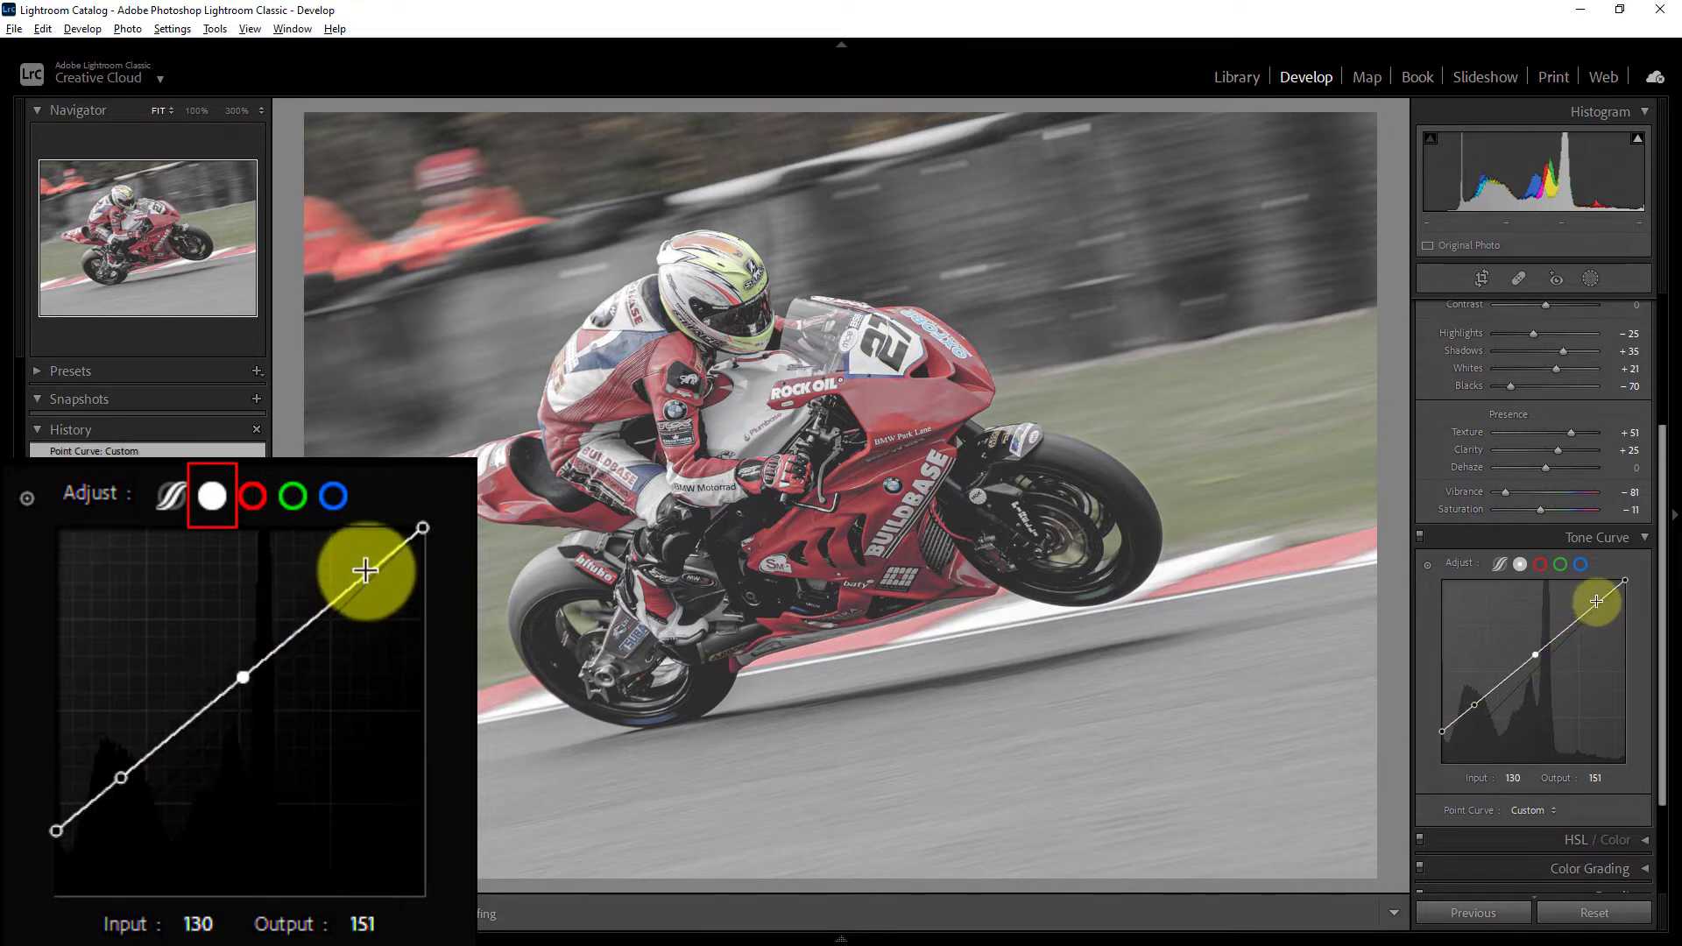
pyautogui.moveTo(1595, 601); pyautogui.dragTo(1627, 593)
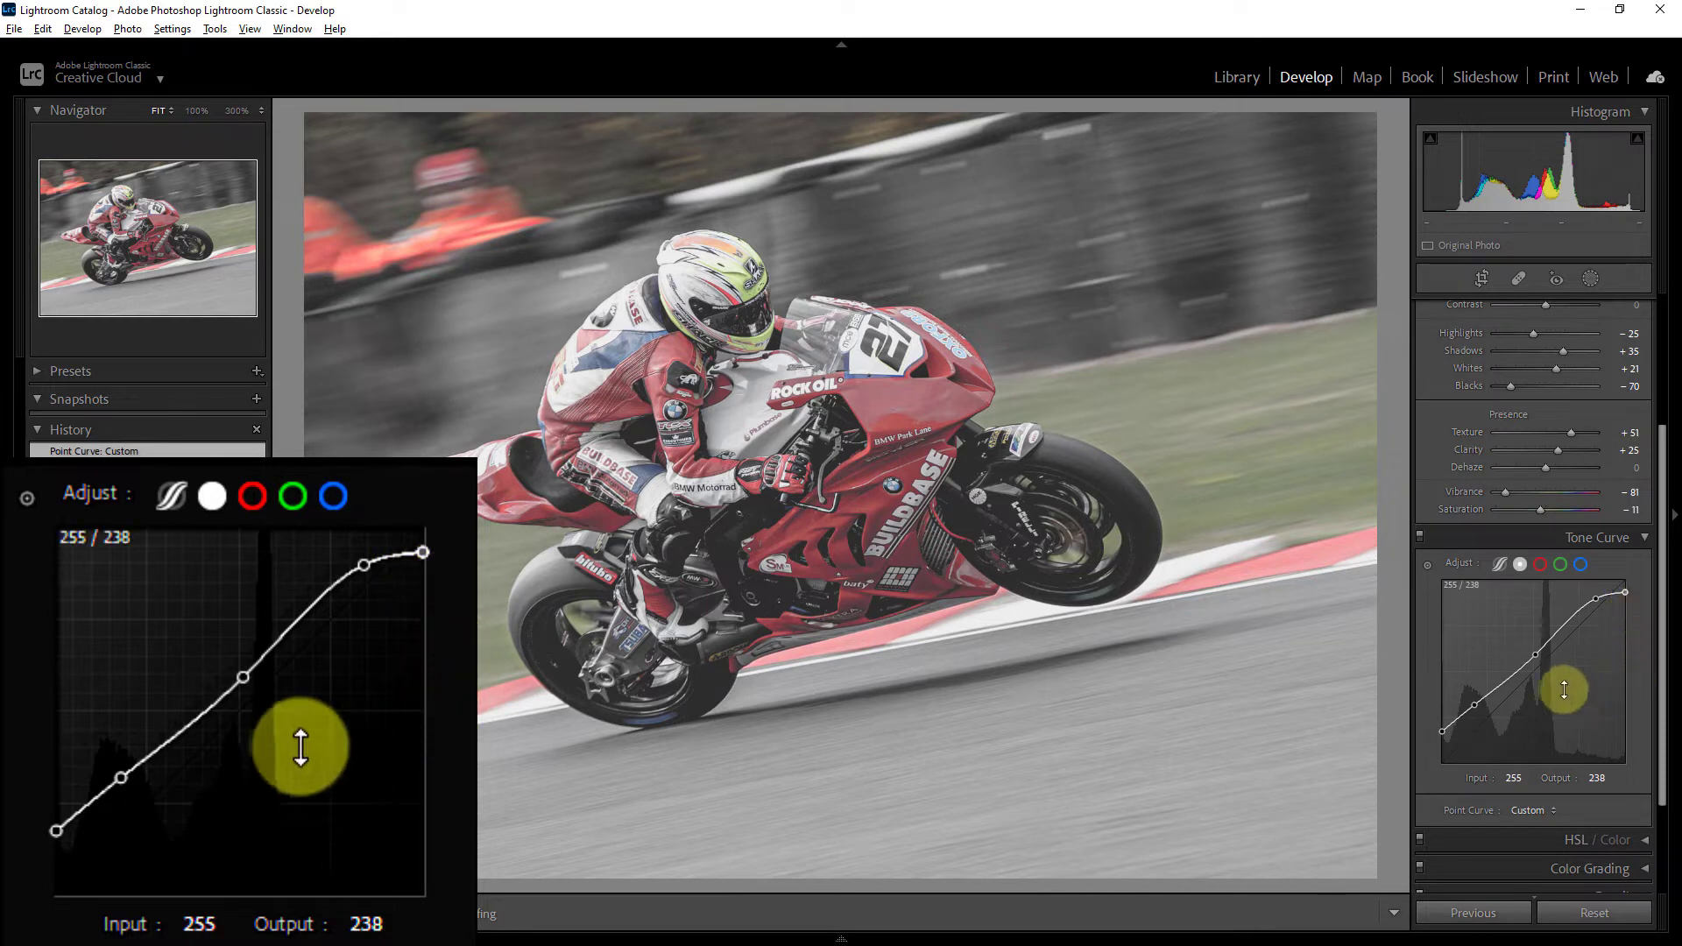
# Shape the blue channel's point curve with its black point at 0/34 and added points at 81/81 and 193/172
pyautogui.click(1582, 565)
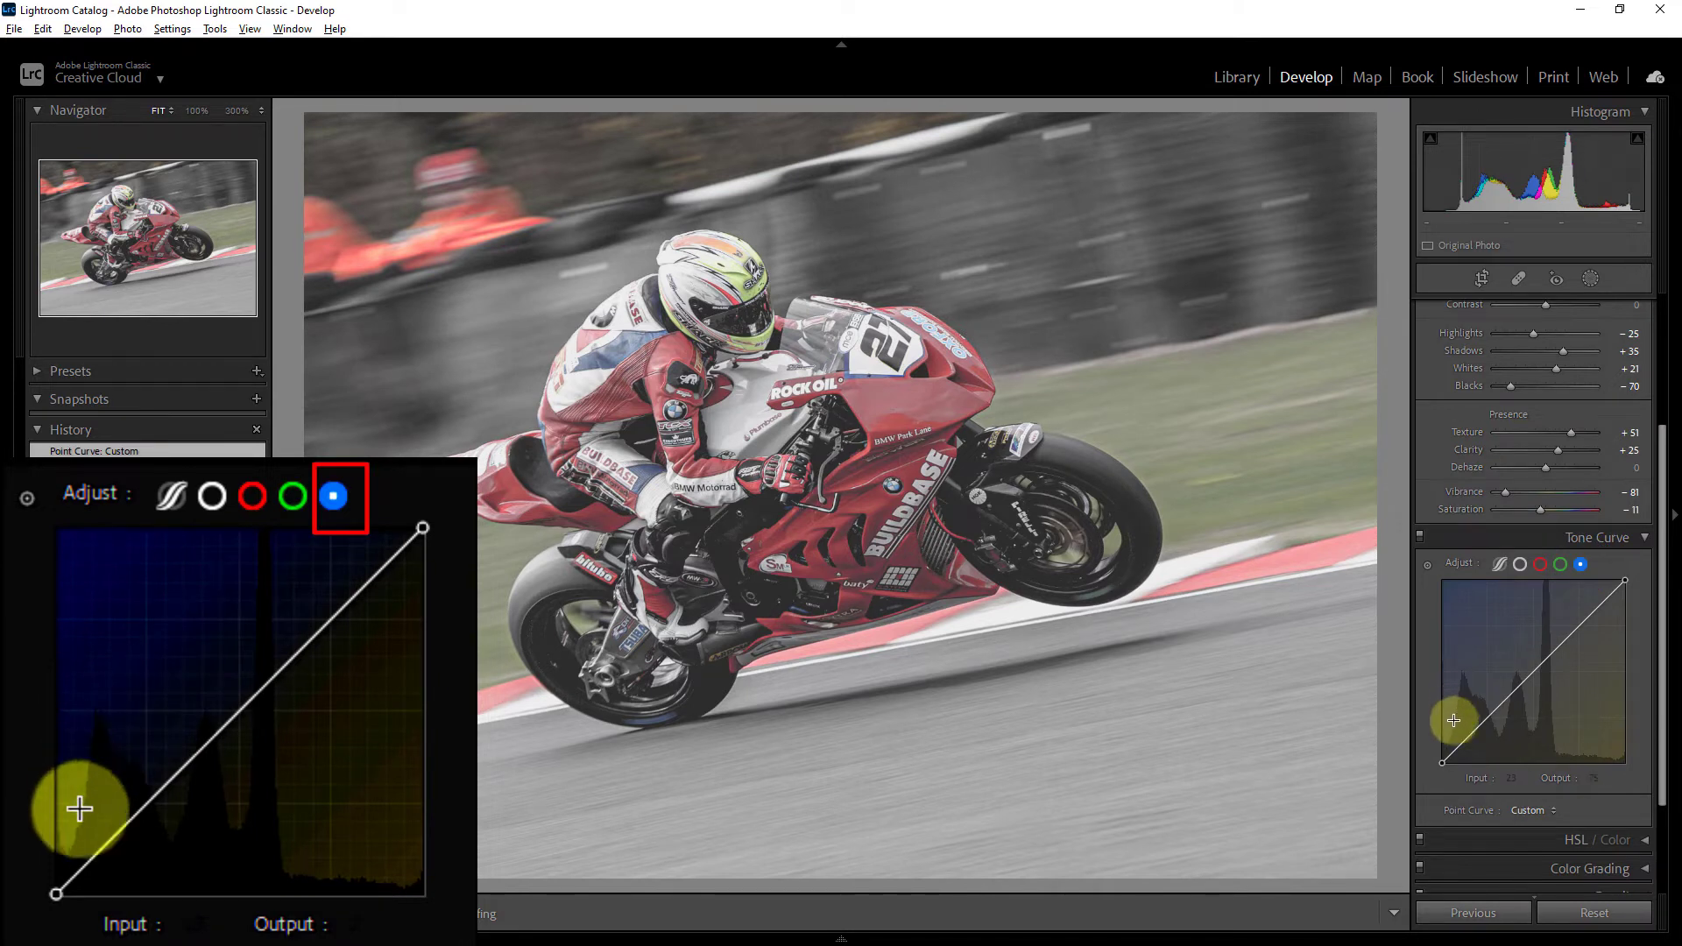
pyautogui.moveTo(1442, 762); pyautogui.dragTo(1437, 739)
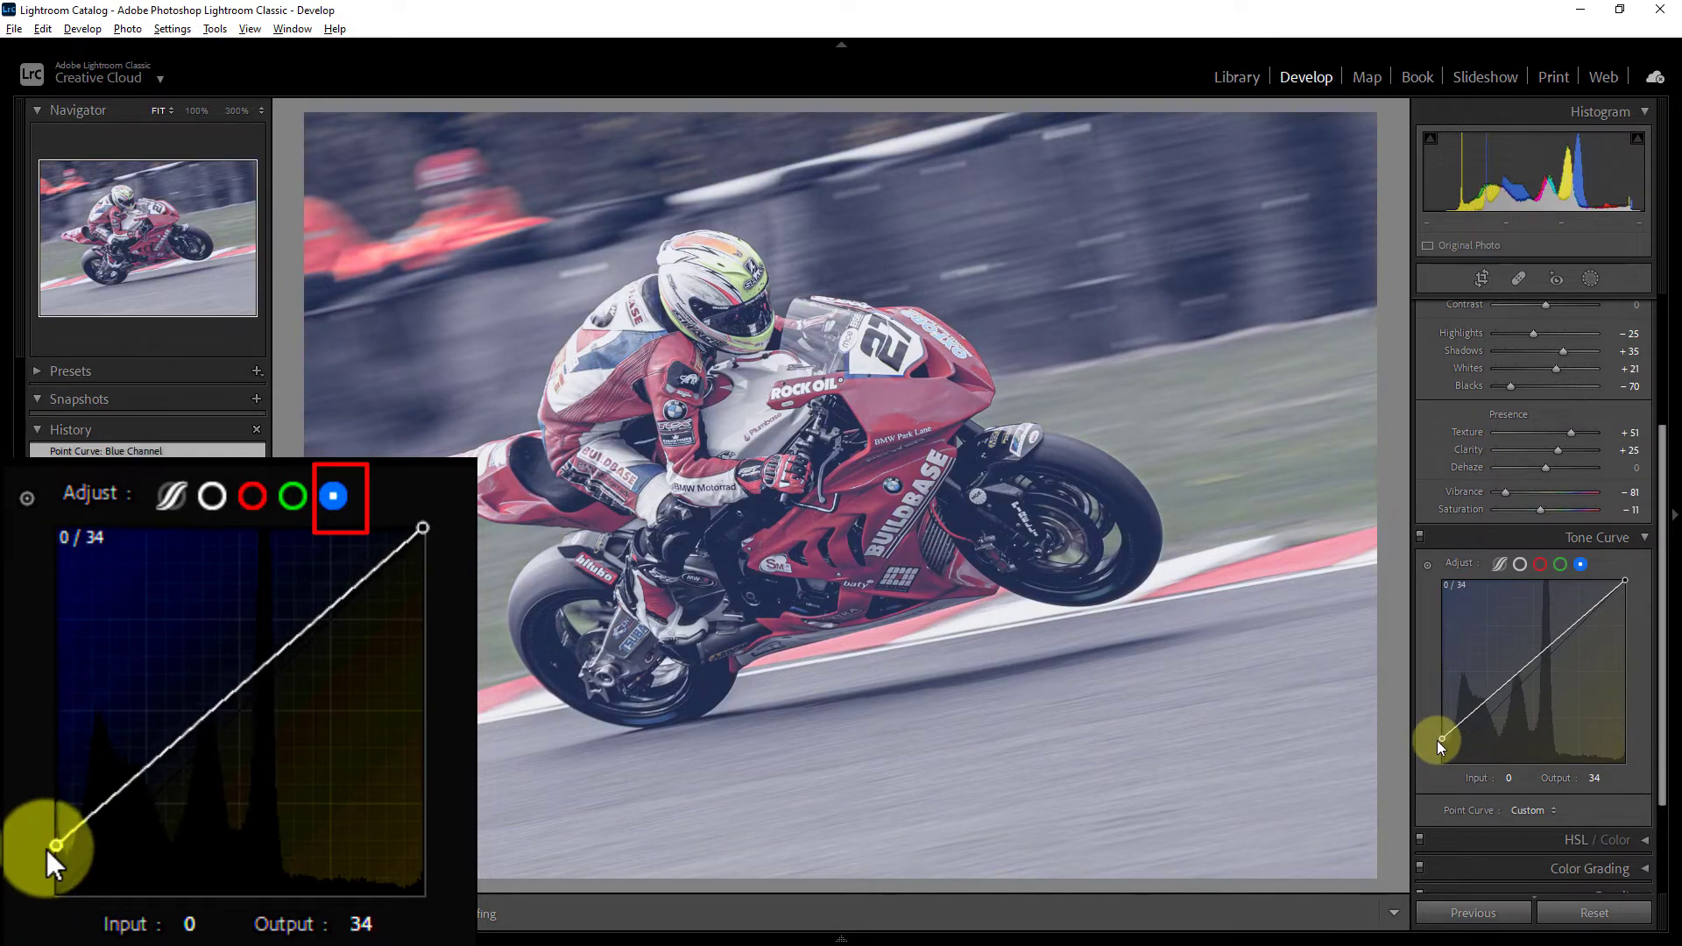
pyautogui.click(1500, 706)
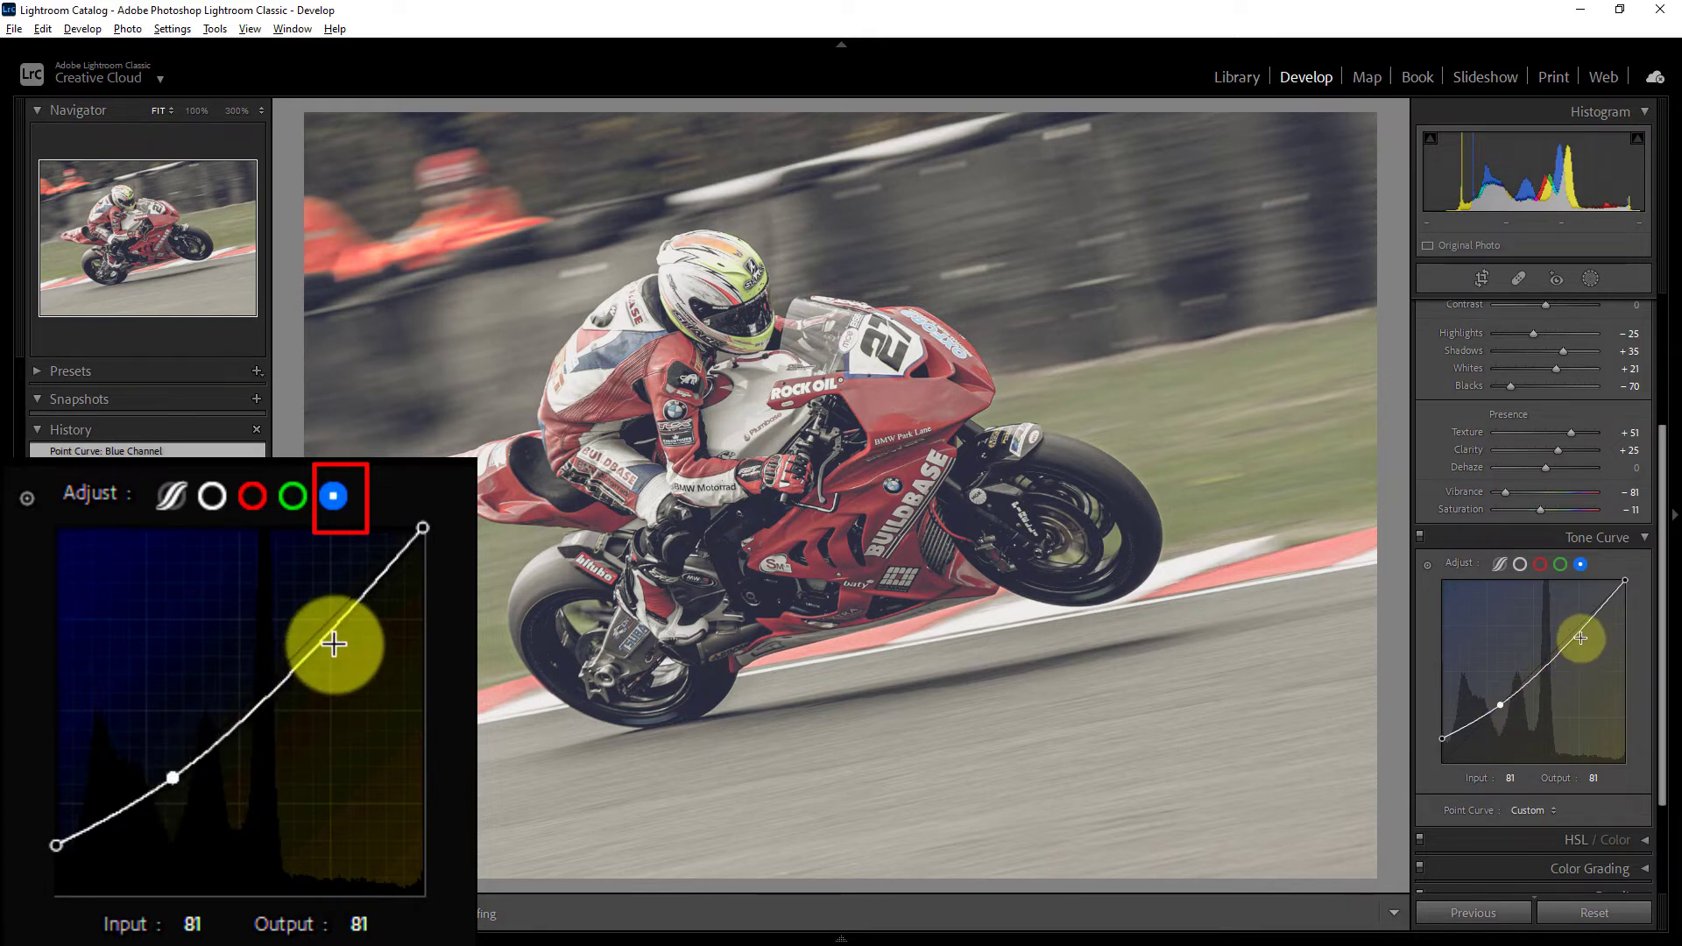
pyautogui.moveTo(1580, 637); pyautogui.dragTo(1581, 640)
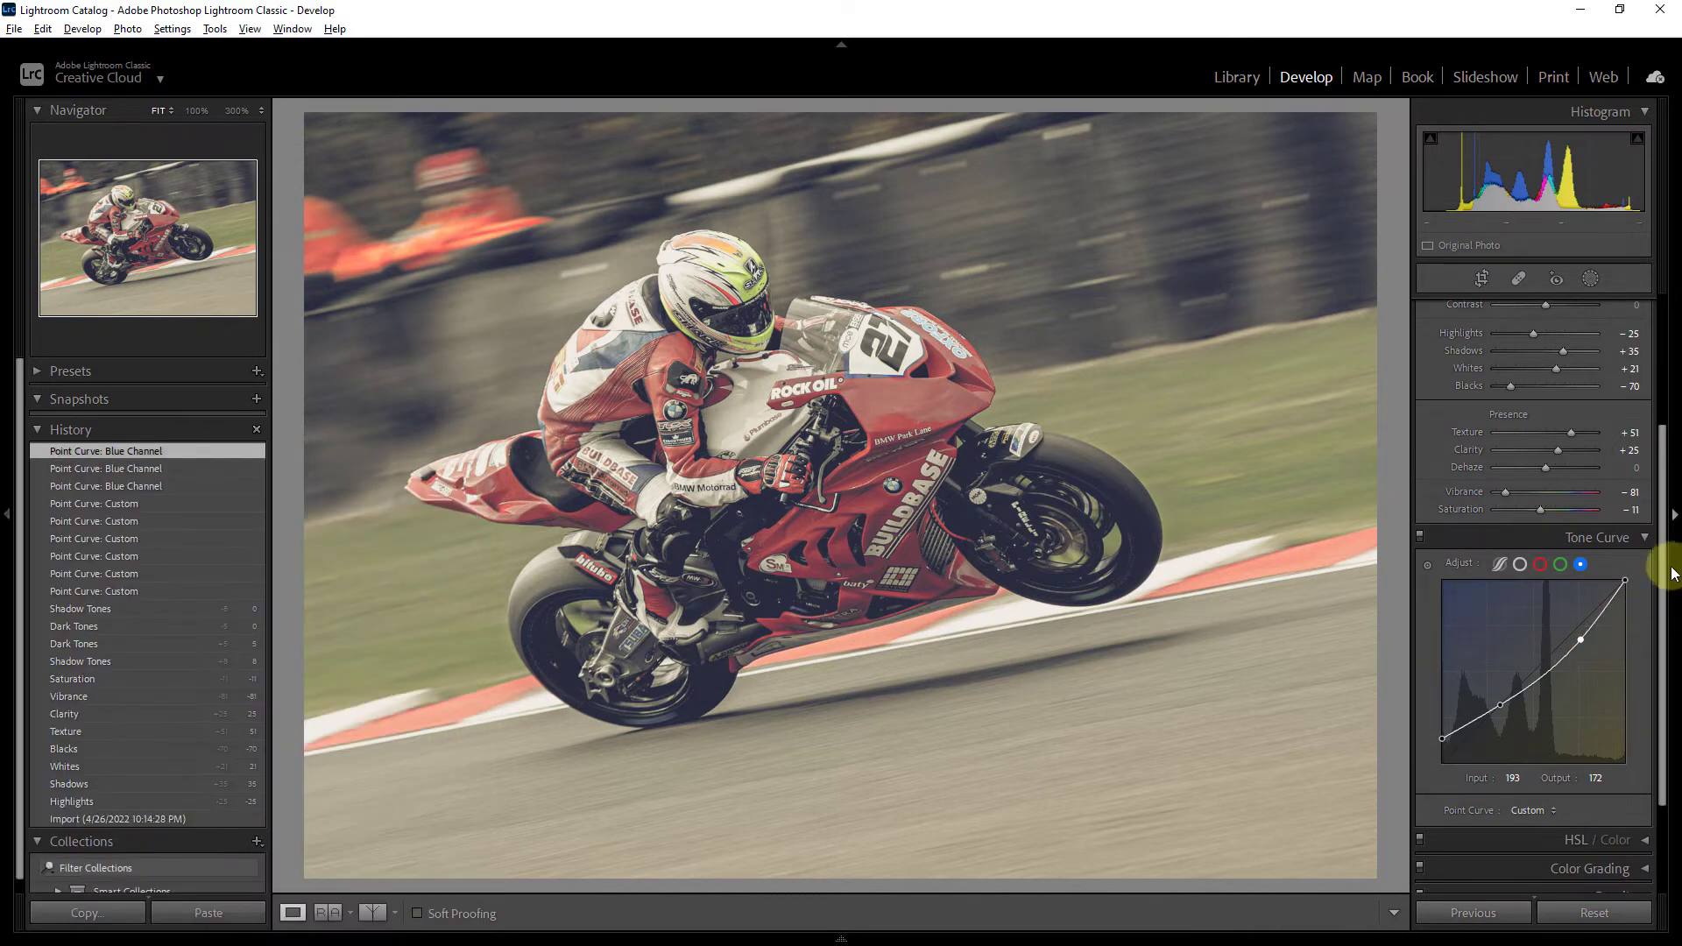
# Color-grade the shadows with hue 65, saturation 15 and luminance −50, and show the photo in a before/after split comparison
pyautogui.moveTo(1662, 542); pyautogui.dragTo(1662, 668)
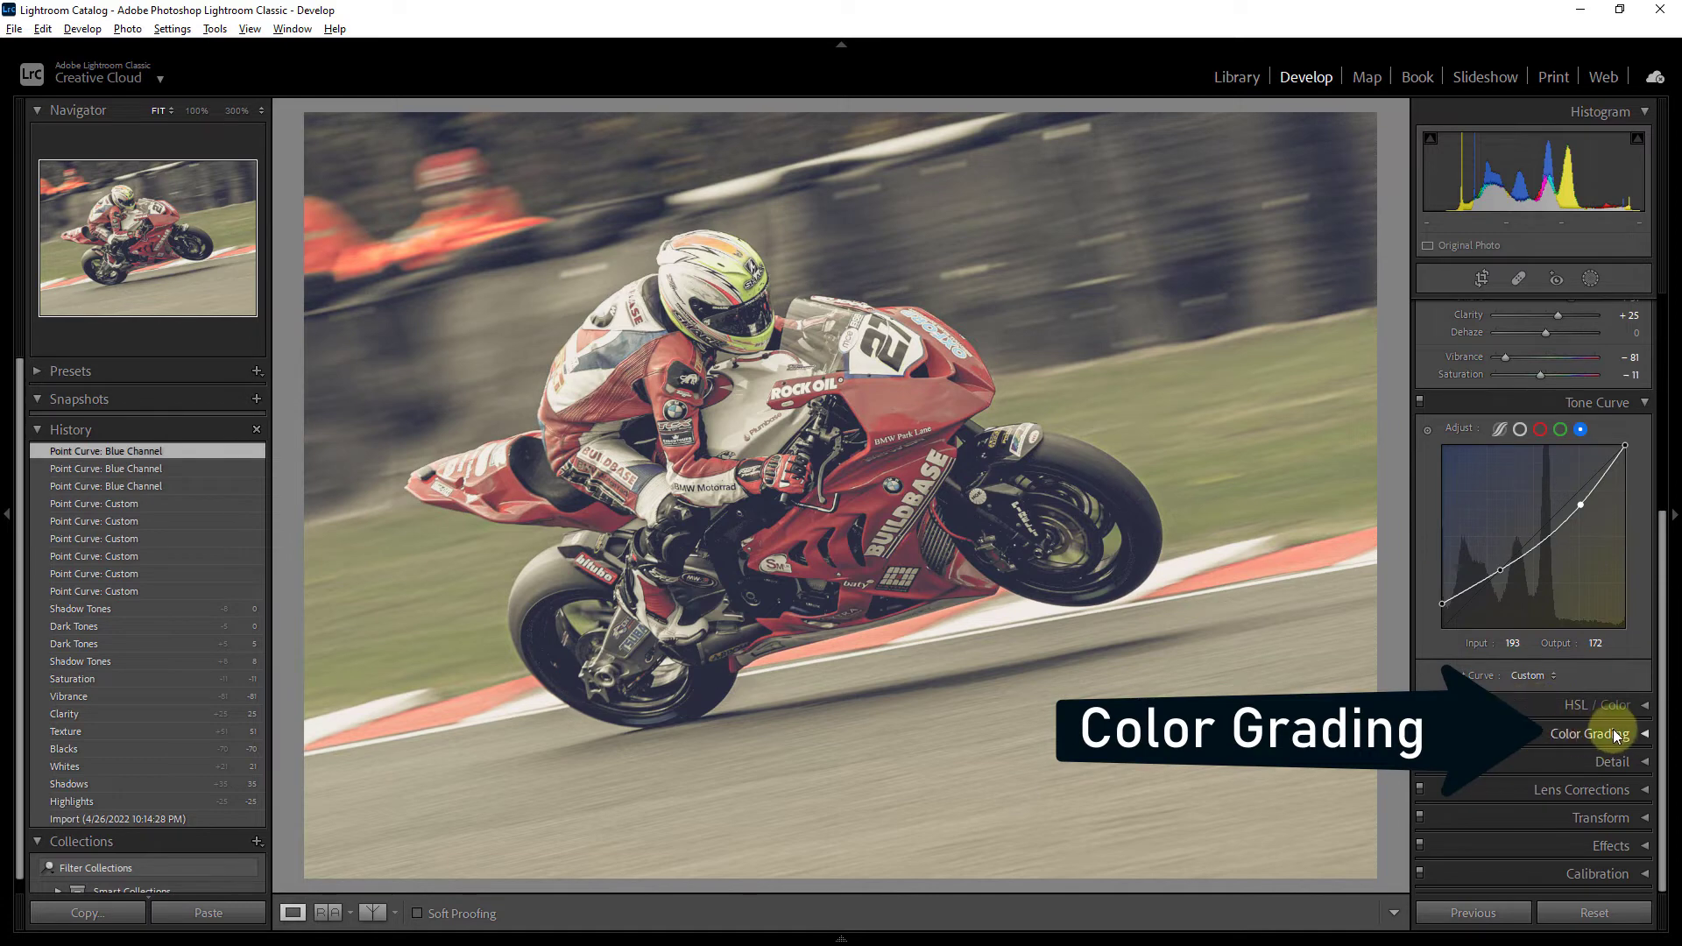
pyautogui.click(1638, 734)
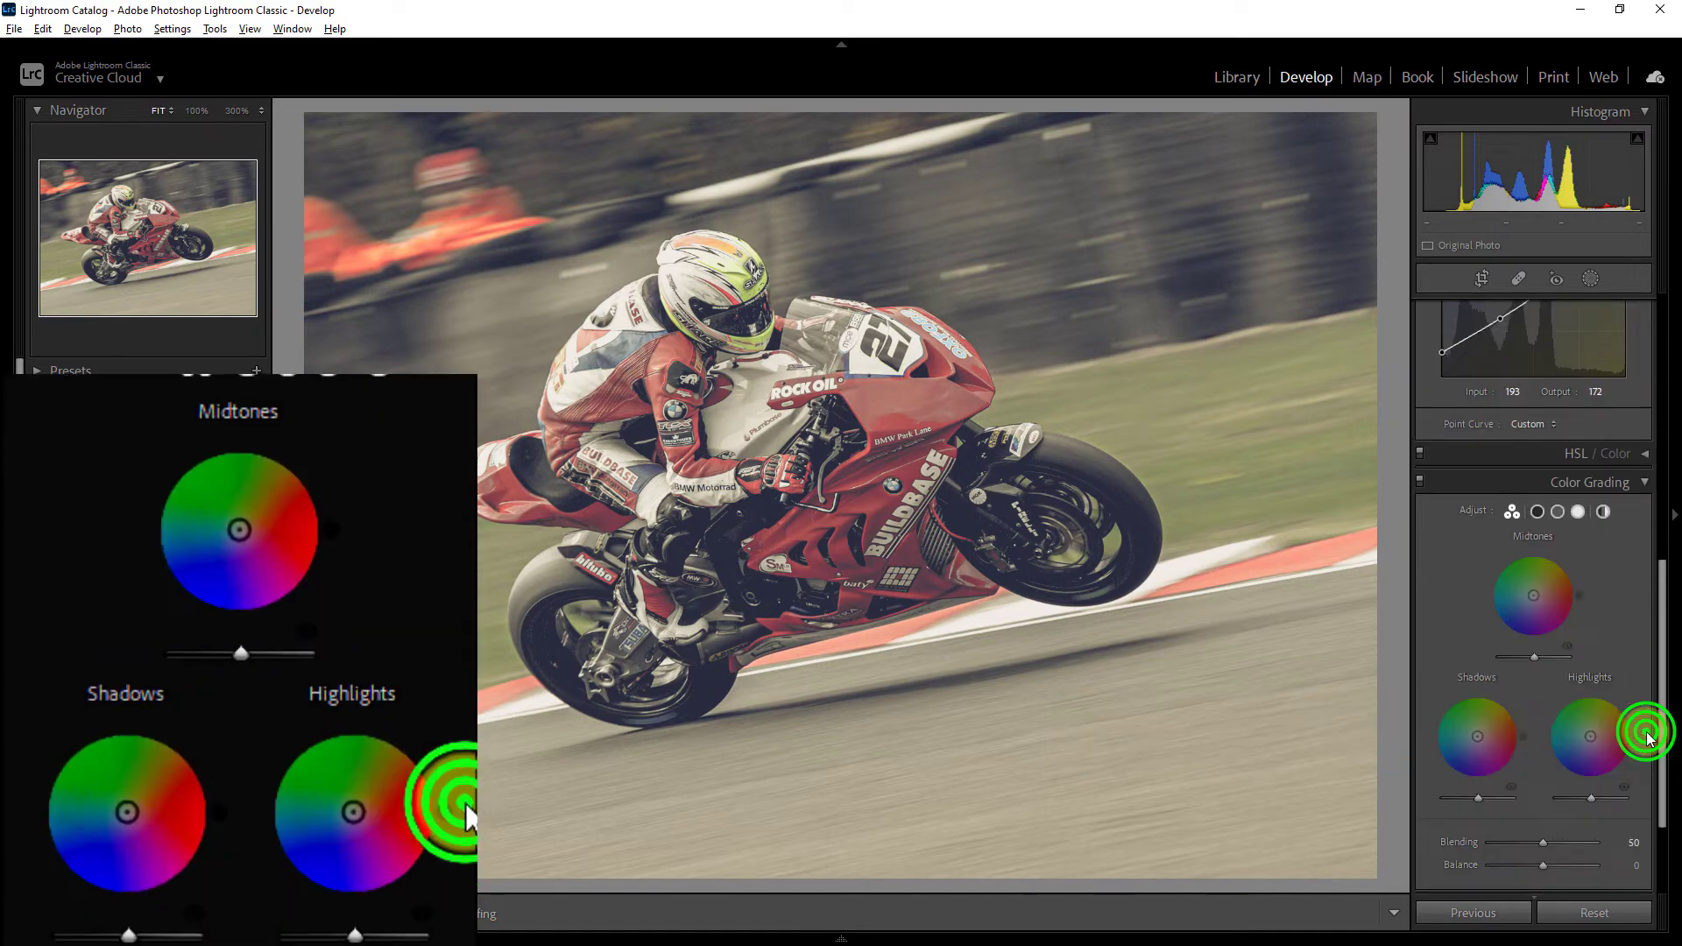
pyautogui.click(1538, 512)
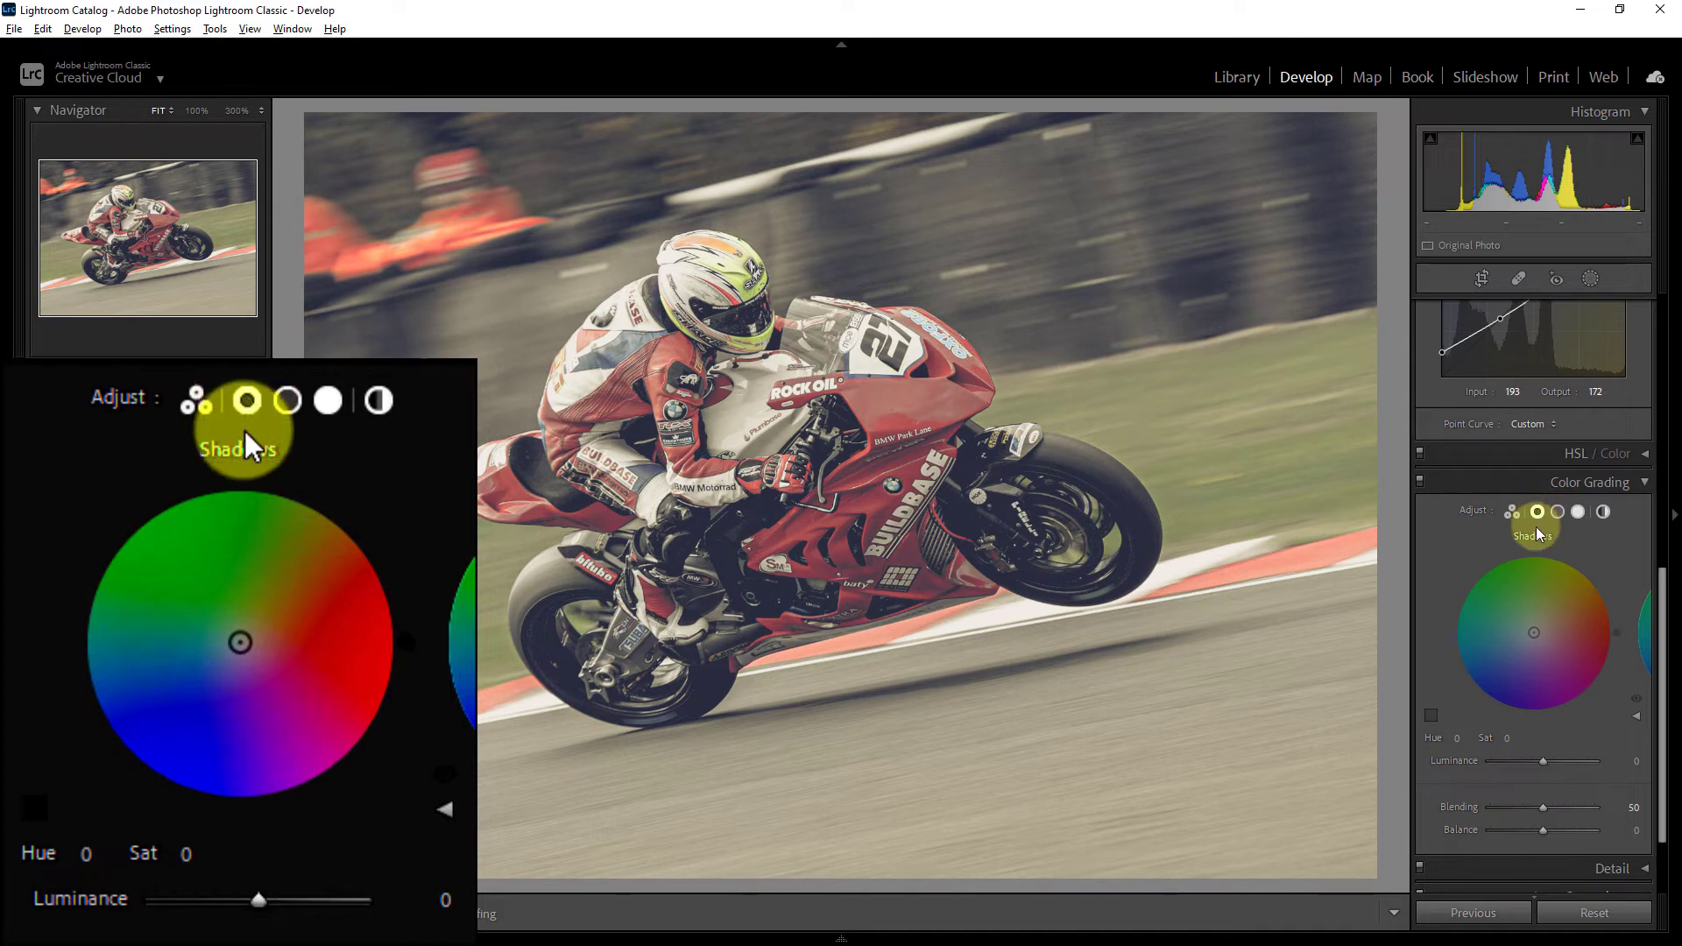
pyautogui.click(1455, 739)
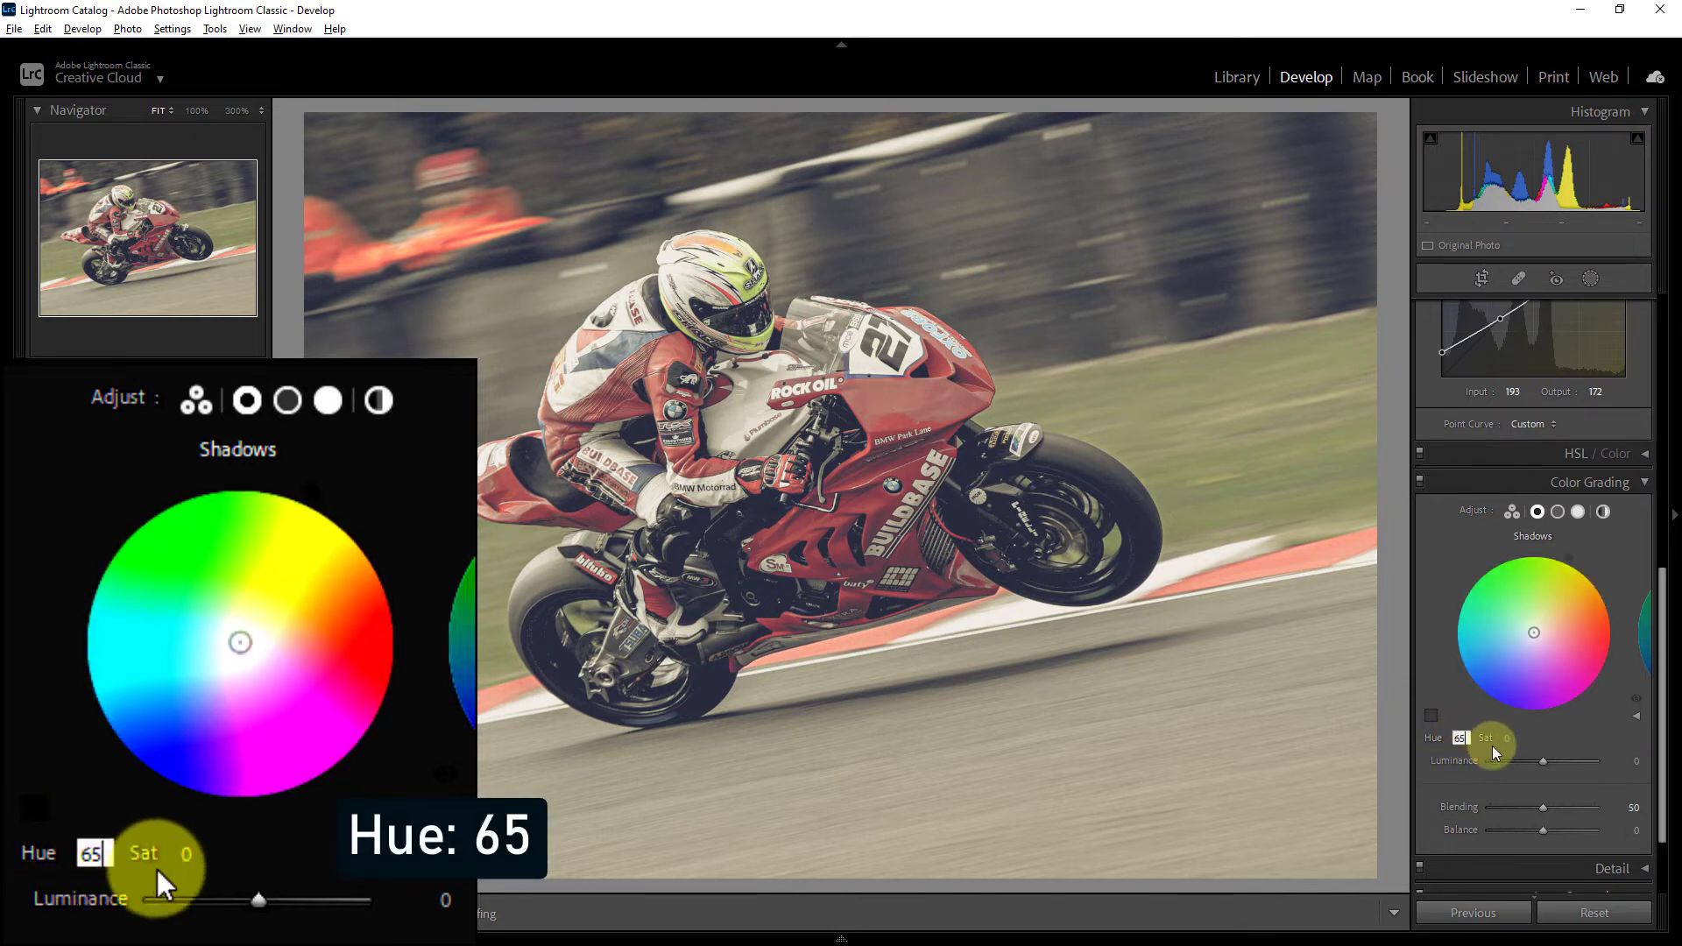
pyautogui.click(1507, 738)
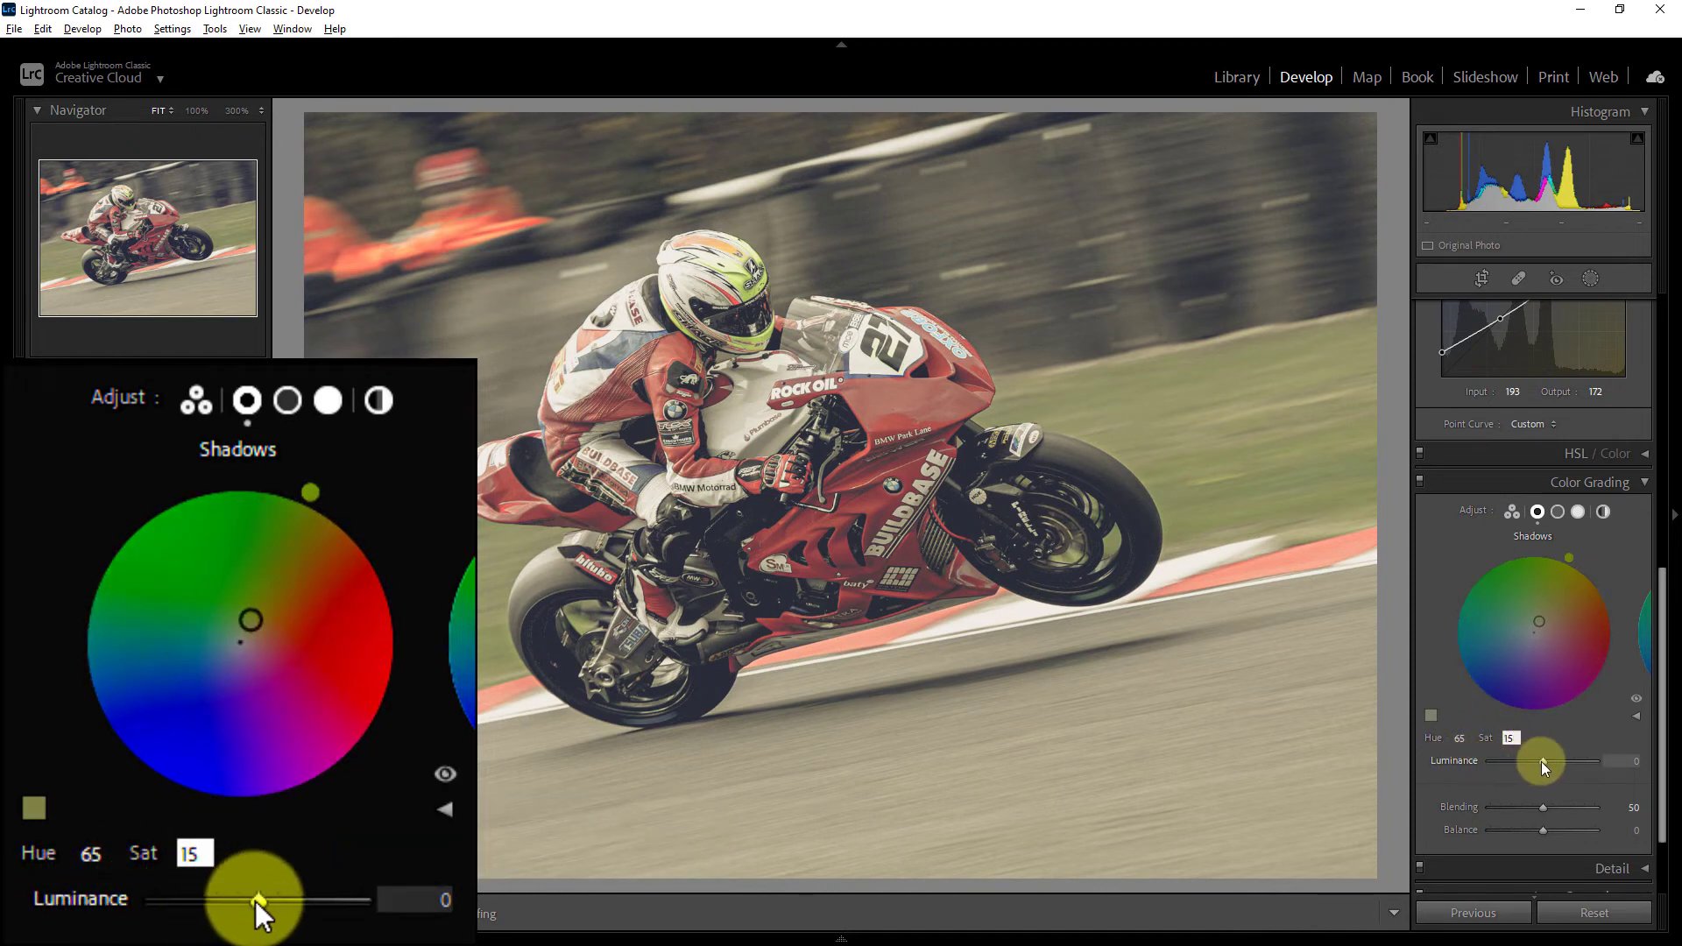
pyautogui.moveTo(1541, 761); pyautogui.dragTo(1521, 760)
pyautogui.moveTo(1524, 767); pyautogui.dragTo(1520, 767)
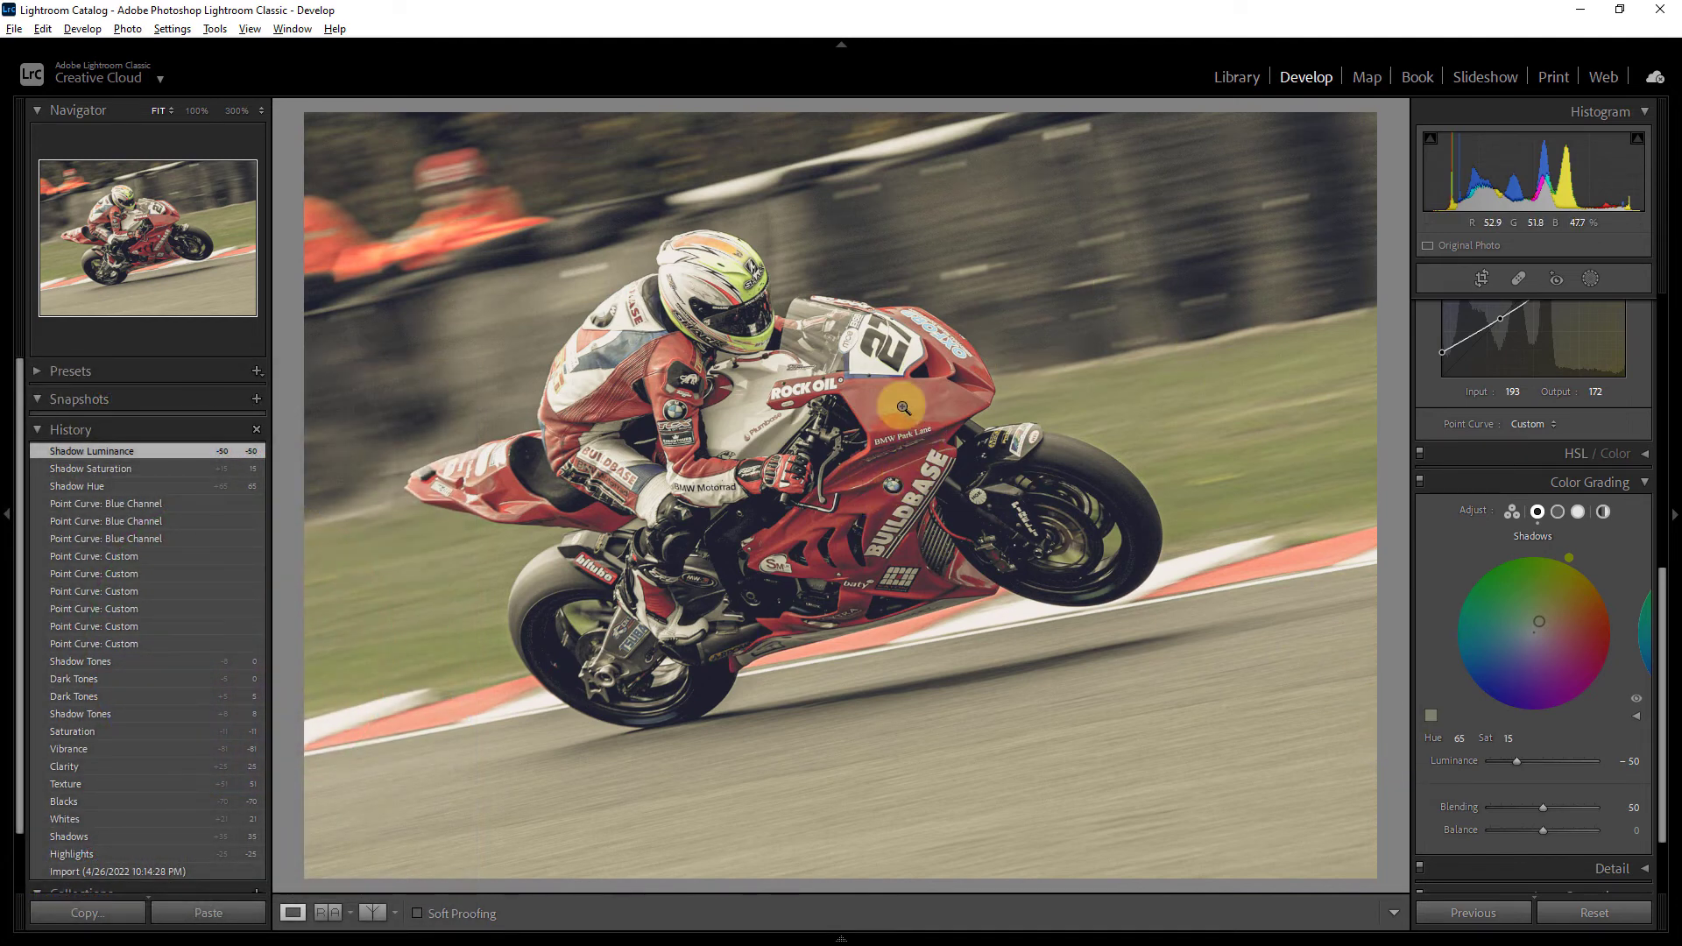
pyautogui.click(372, 913)
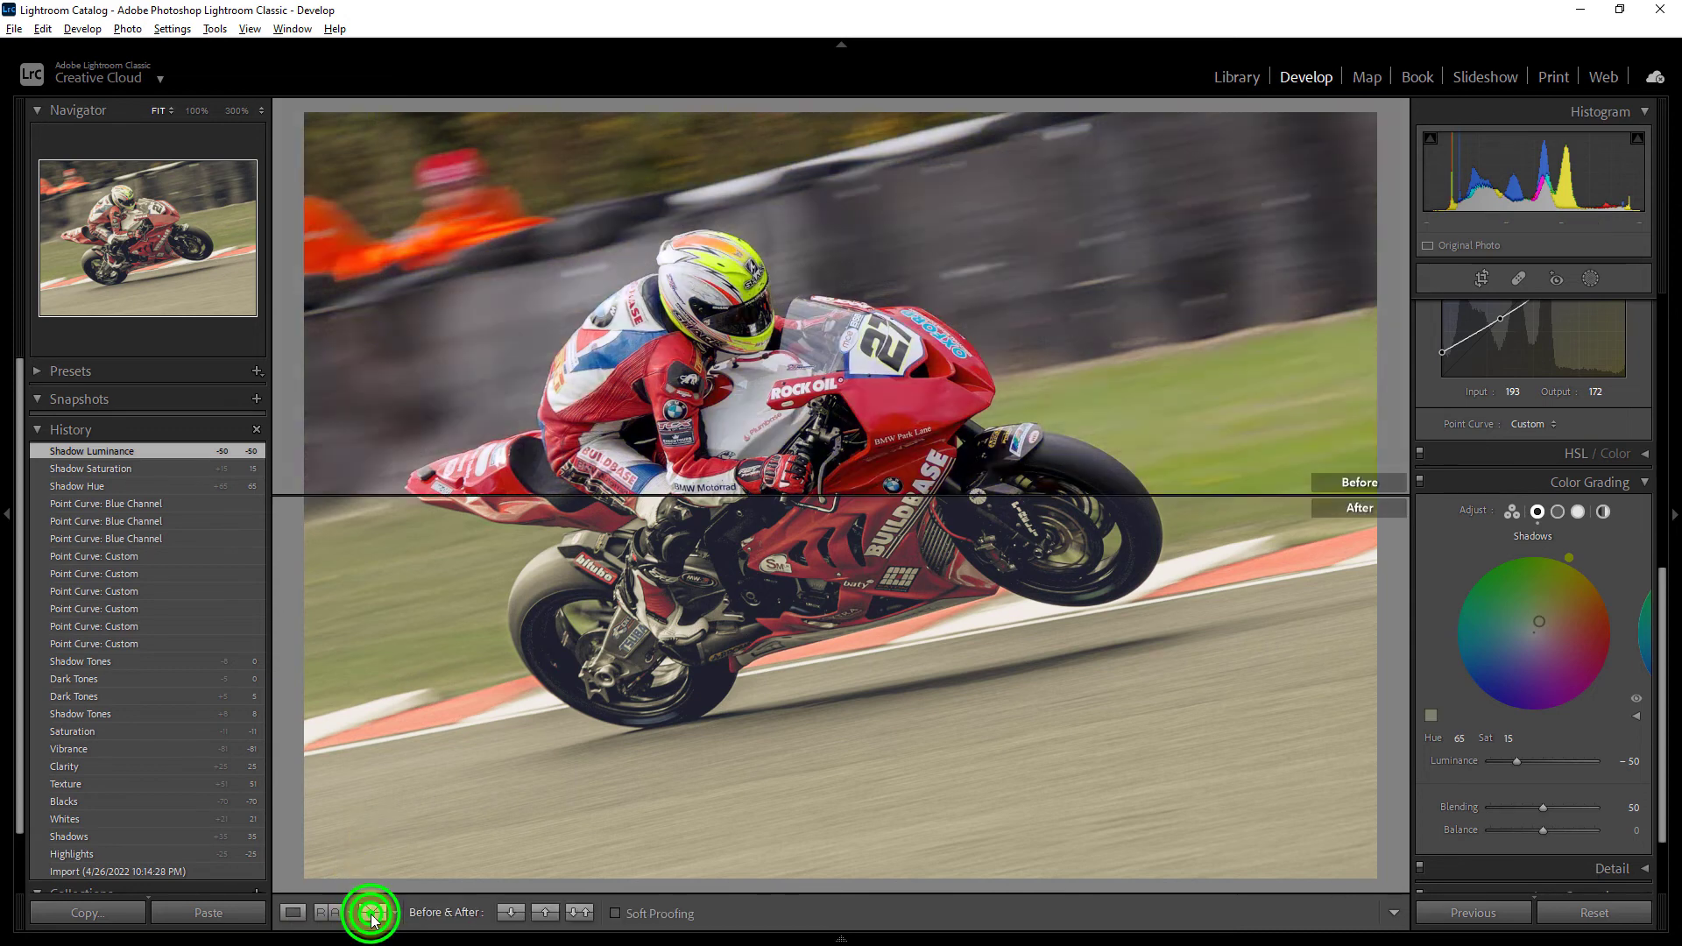